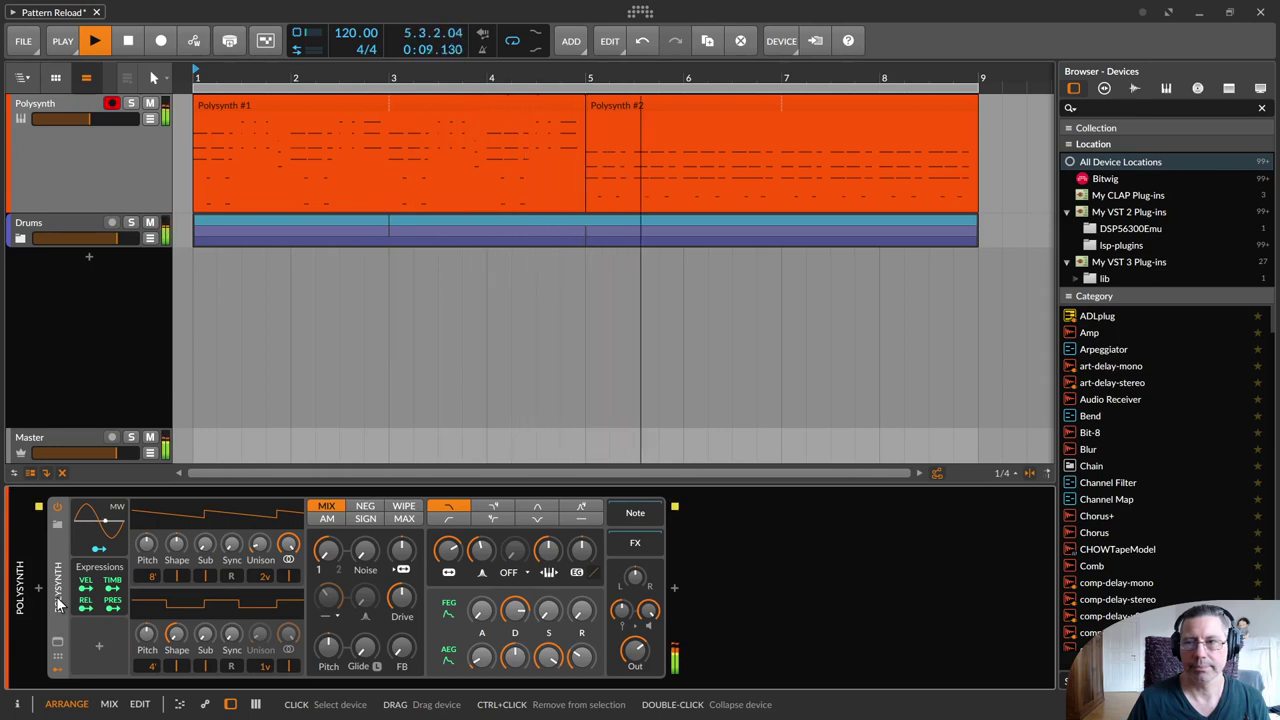
Step: Stop playback and add a Macro modulator to the Polysynth's empty modulator slot
{"action": "key", "text": "space"}
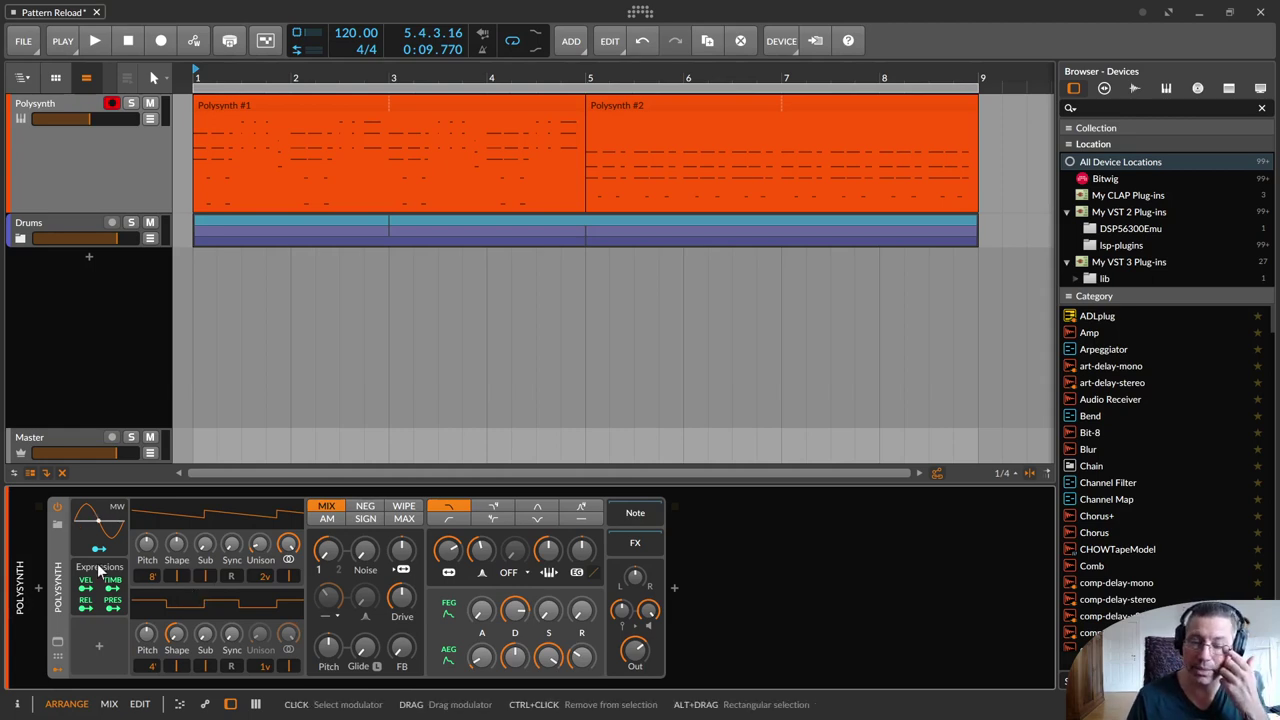
{"action": "left_click", "coordinate": [98, 642]}
{"action": "type", "text": "mac"}
{"action": "key", "text": "Down"}
{"action": "key", "text": "Down"}
{"action": "key", "text": "Return"}
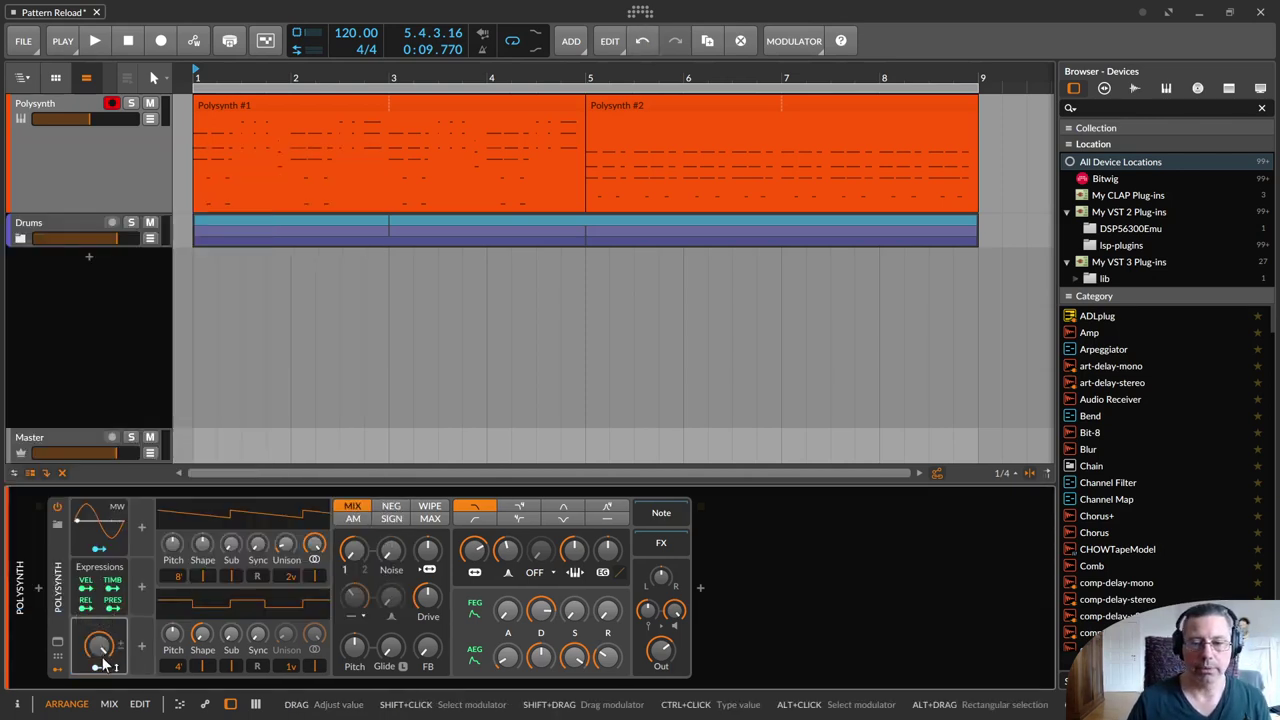
Step: During playback, map the new macro to the Polysynth's filter frequency, filter resonance and amp envelope attack, with about 16.4% on the attack
{"action": "left_click", "coordinate": [100, 667]}
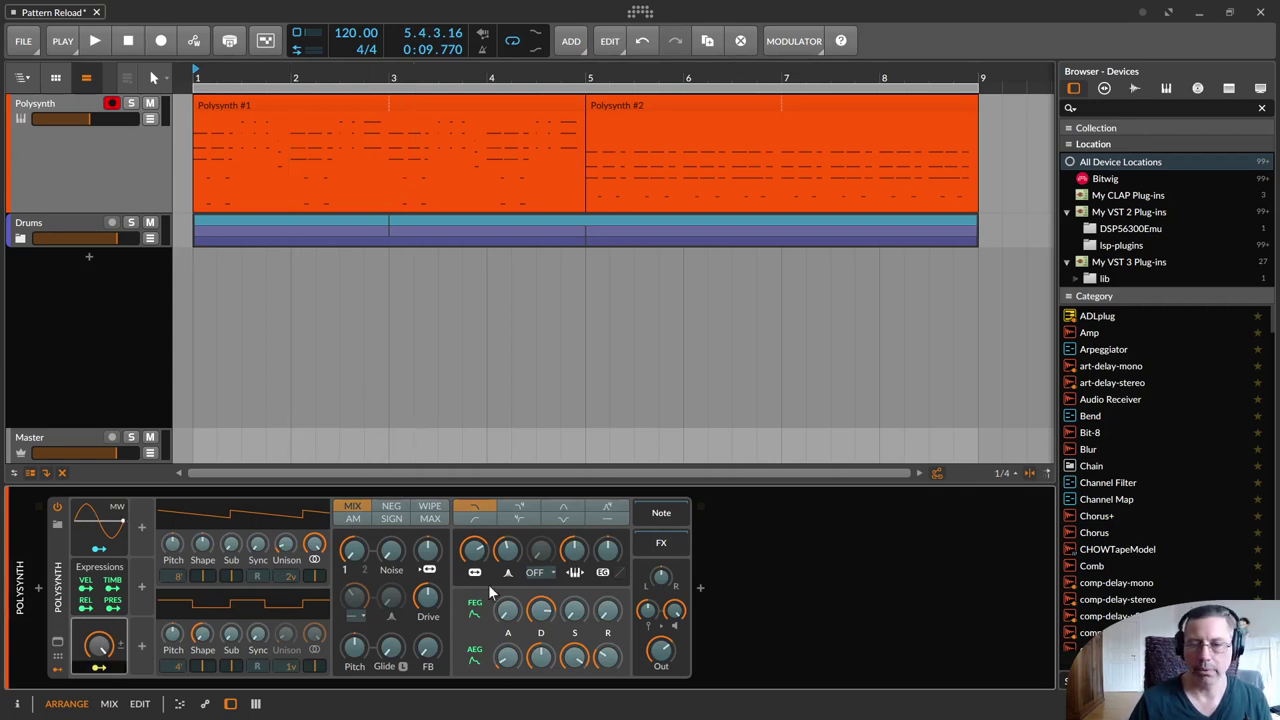
{"action": "key", "text": "space"}
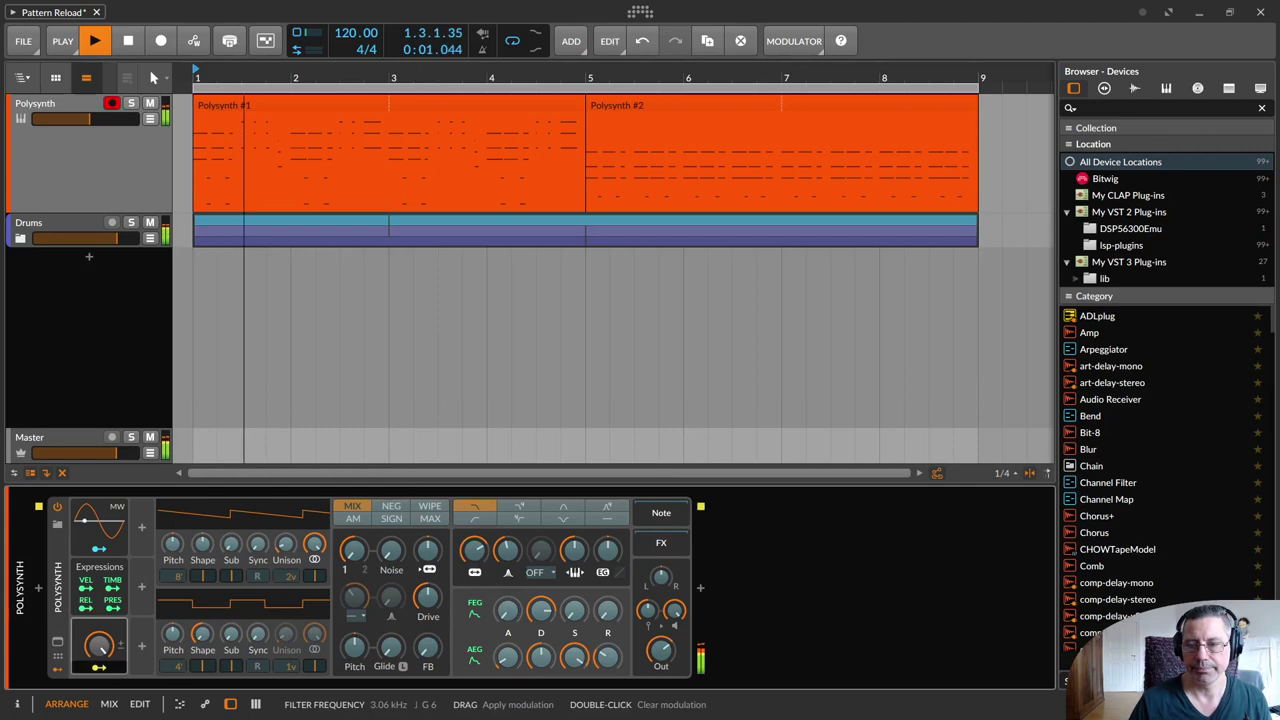
{"action": "left_click", "coordinate": [474, 549]}
{"action": "left_click", "coordinate": [507, 549]}
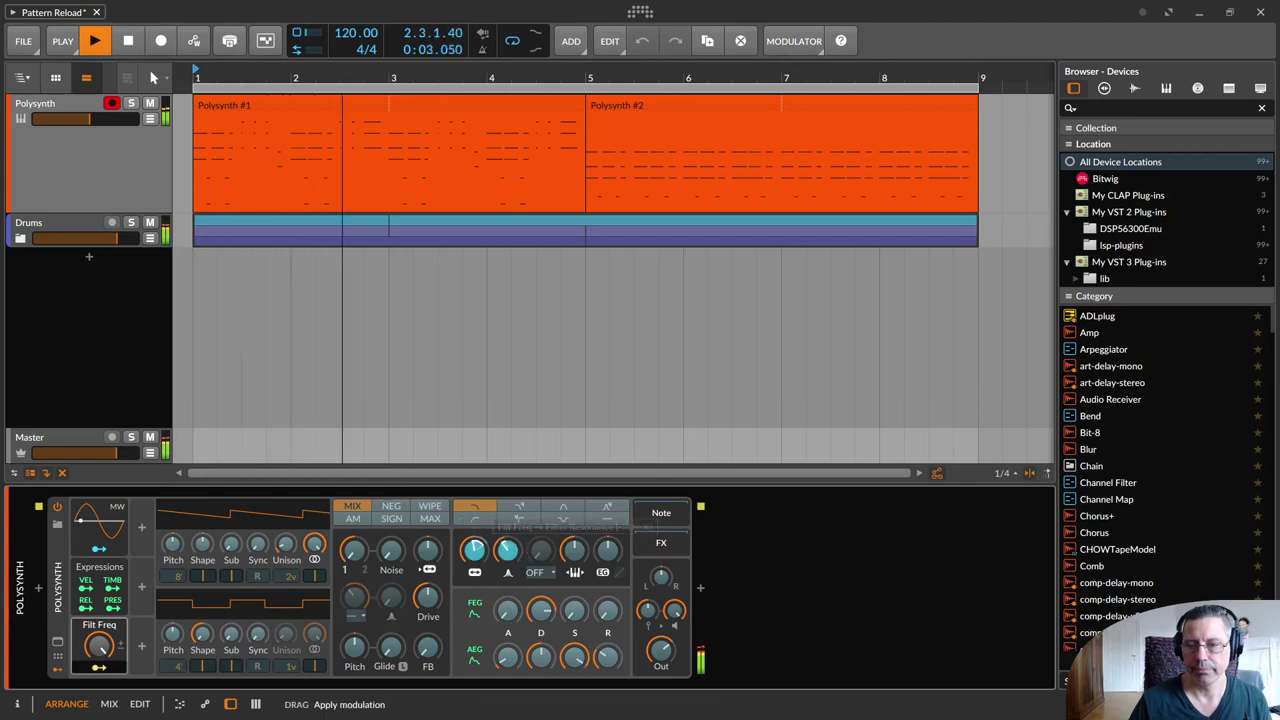
{"action": "left_click", "coordinate": [507, 656]}
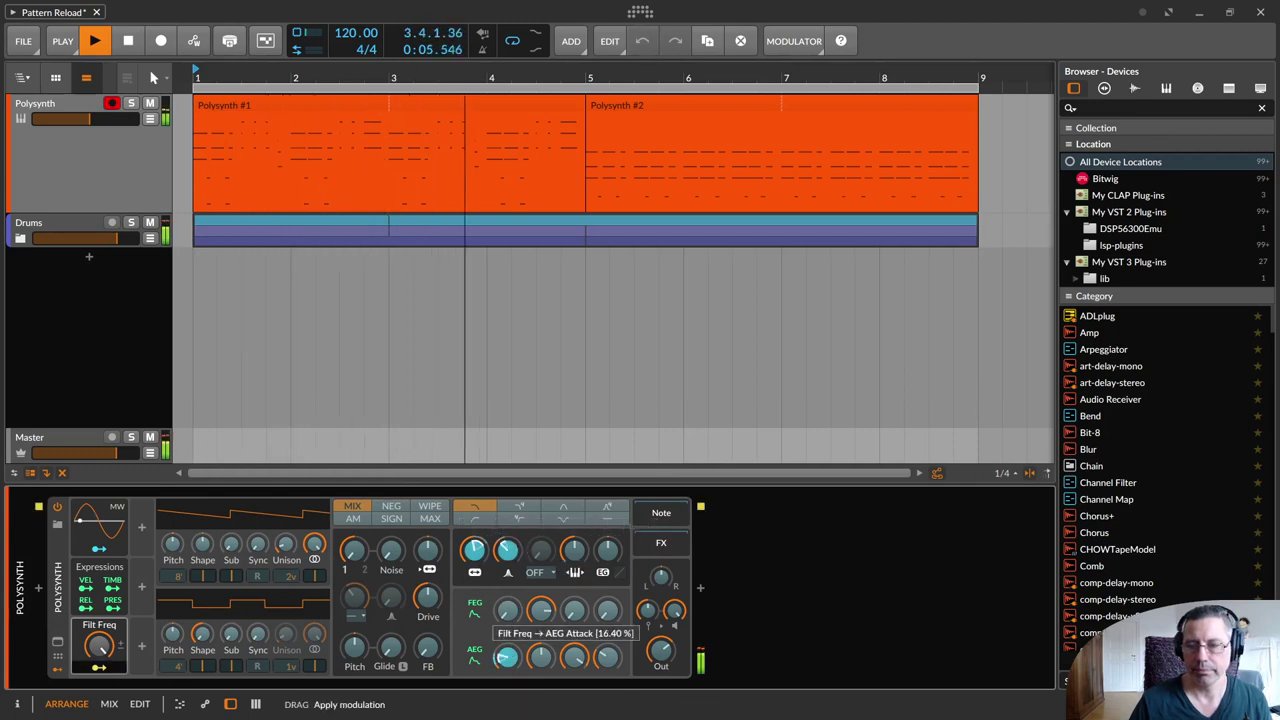
Step: Extend the macro mapping to oscillator 1's Sub, oscillator mix, Noise and amp envelope sustain and release, and adjust its filter frequency modulation
{"action": "left_click", "coordinate": [231, 544]}
{"action": "left_click_drag", "start_coordinate": [231, 544], "coordinate": [231, 525]}
{"action": "left_click_drag", "start_coordinate": [352, 549], "coordinate": [391, 540]}
{"action": "left_click_drag", "start_coordinate": [474, 550], "coordinate": [474, 536]}
{"action": "left_click_drag", "start_coordinate": [607, 656], "coordinate": [575, 643]}
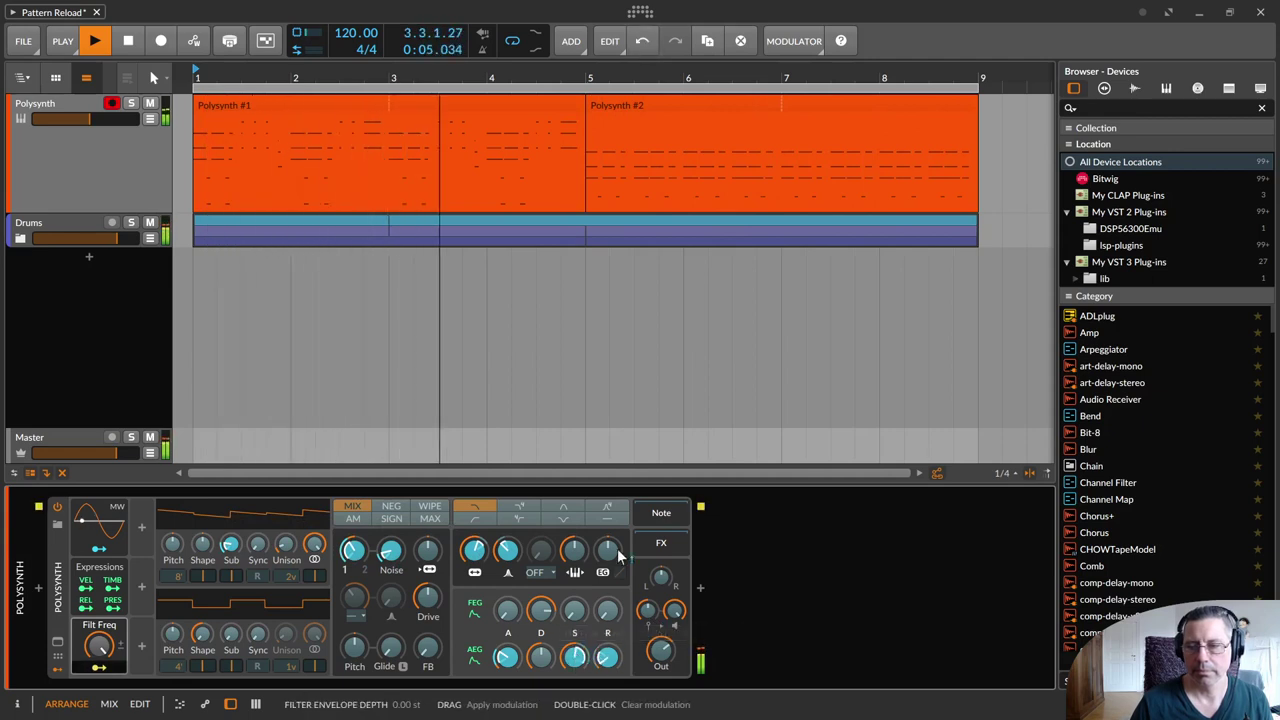
Step: Map the macro to the filter envelope depth at about 39 st and to the filter envelope attack, then stop playback
{"action": "left_click_drag", "start_coordinate": [607, 549], "coordinate": [607, 543]}
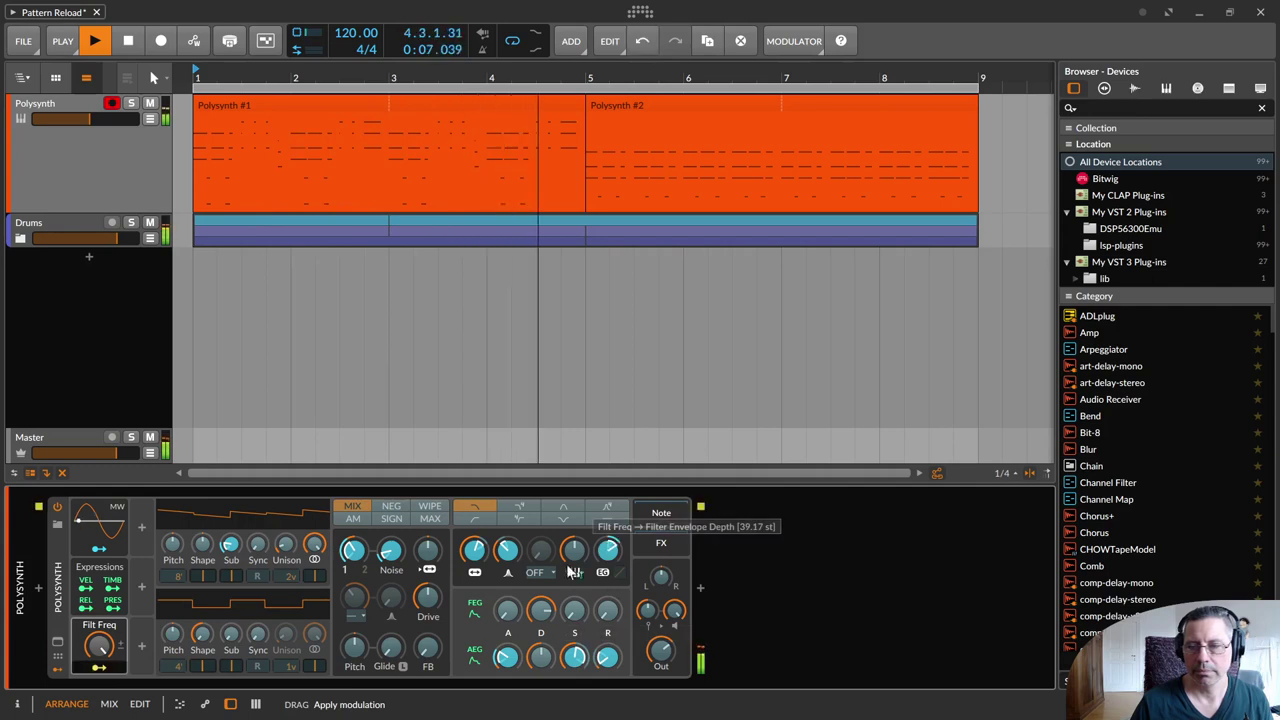
{"action": "left_click_drag", "start_coordinate": [515, 622], "coordinate": [515, 611]}
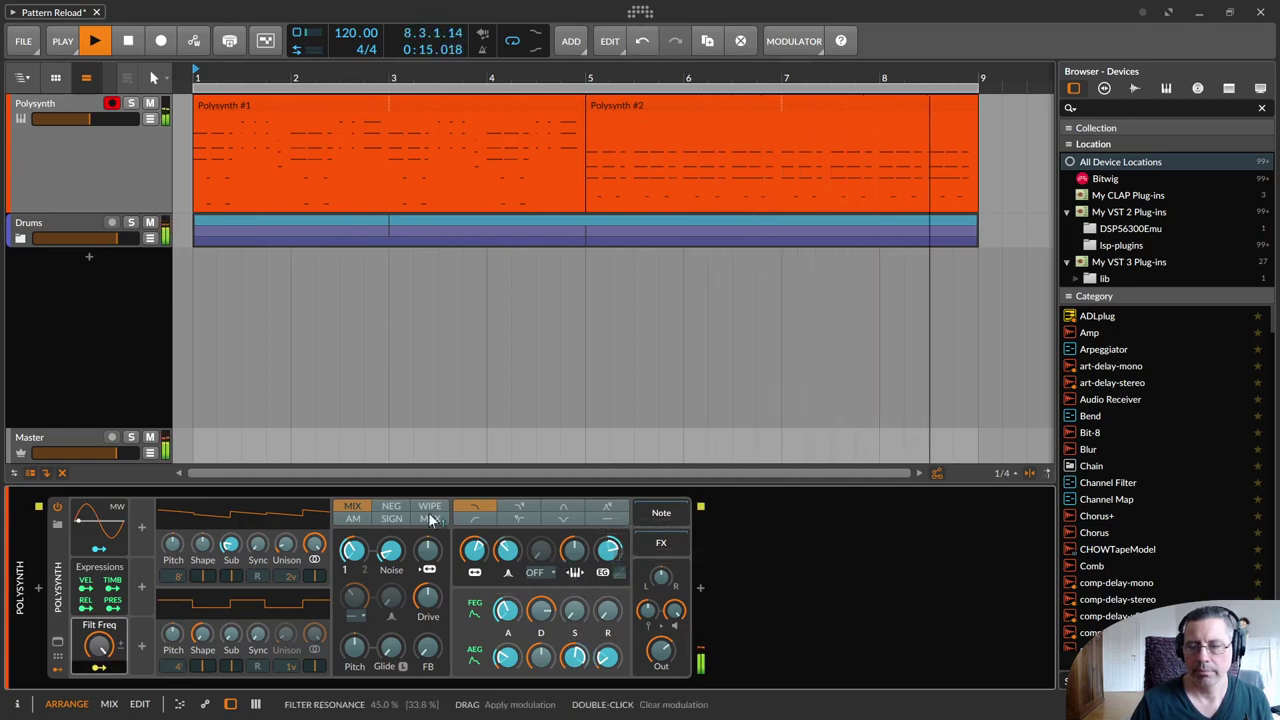
{"action": "key", "text": "space"}
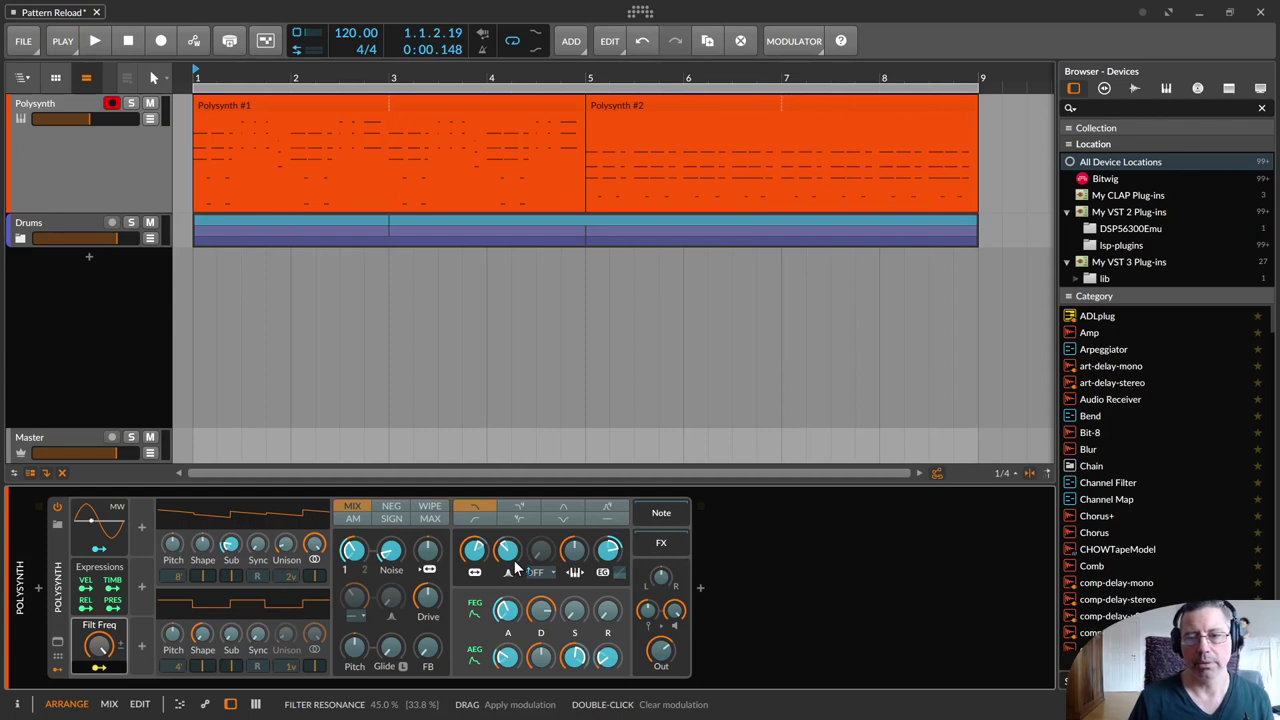
Step: Play the arrangement while turning the Filt Freq macro to audition its mapped parameters, then stop playback
{"action": "mouse_move", "coordinate": [105, 648]}
{"action": "left_mouse_down"}
{"action": "mouse_move", "coordinate": [101, 712]}
{"action": "mouse_move", "coordinate": [103, 645]}
{"action": "left_mouse_up"}
{"action": "key", "text": "space"}
{"action": "key", "text": "space"}
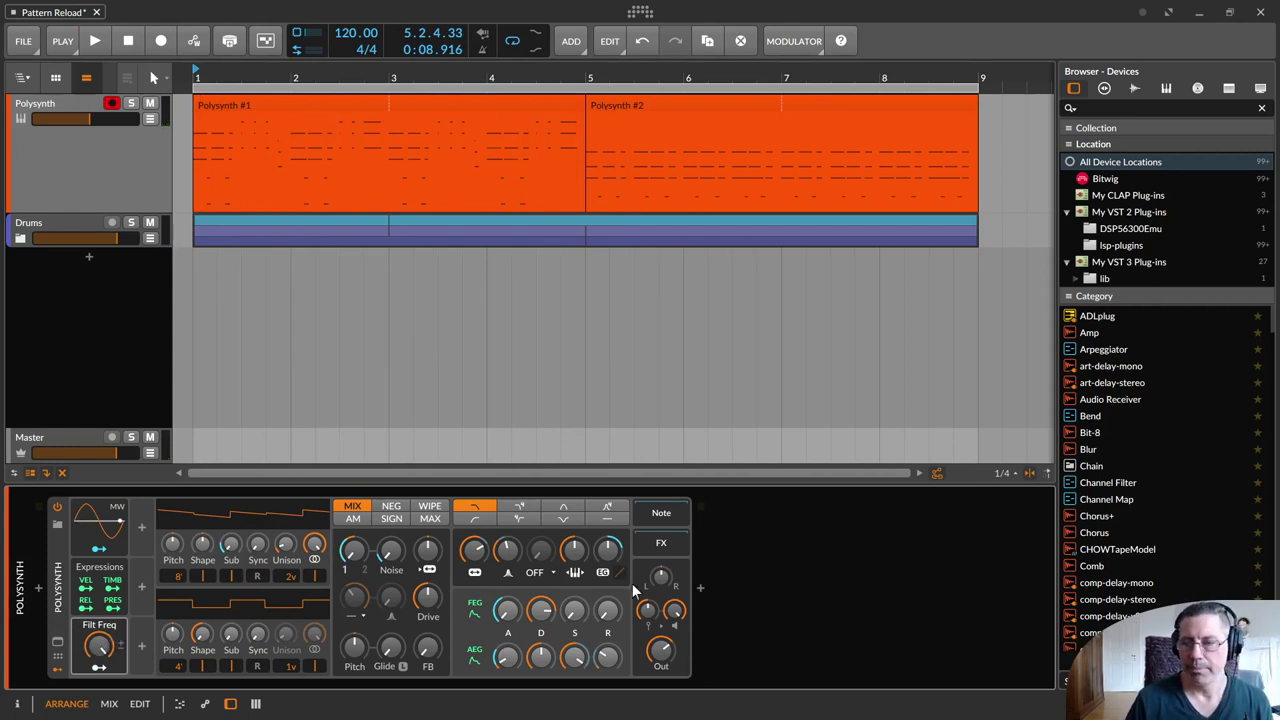
Step: Insert a Phaser+ device directly after the Polysynth
{"action": "left_click", "coordinate": [700, 587]}
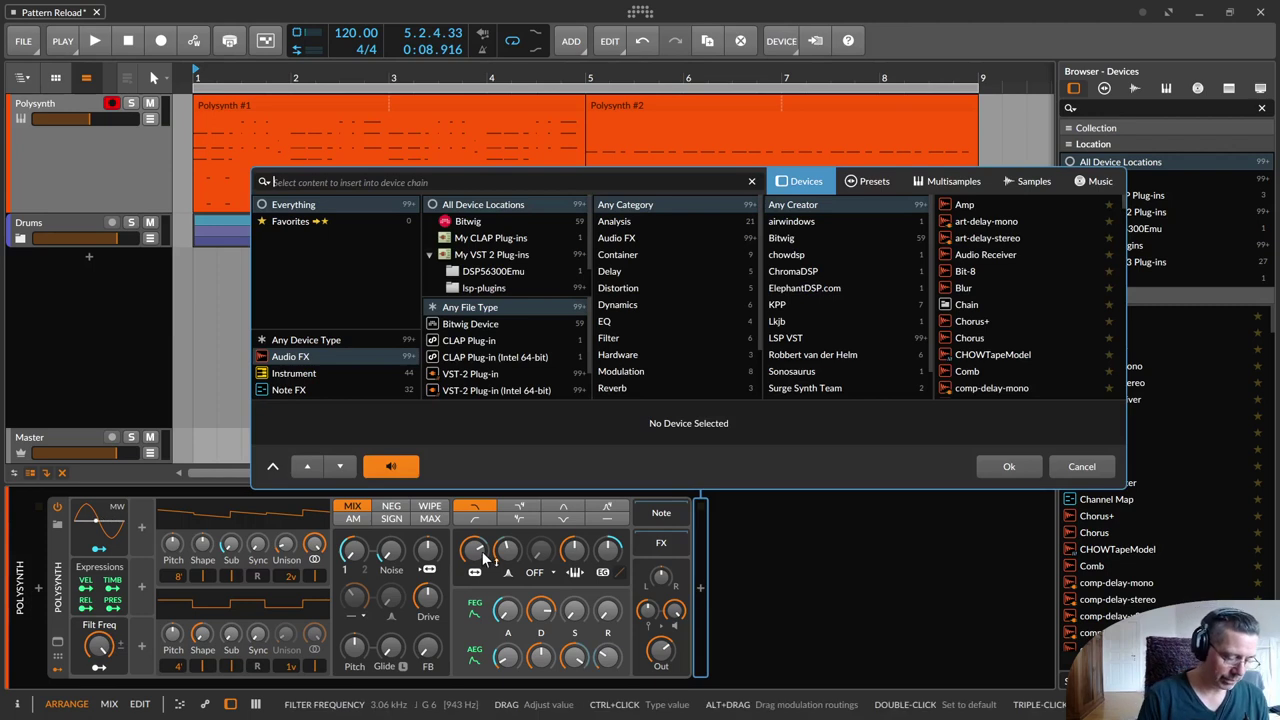
{"action": "type", "text": "phase"}
{"action": "key", "text": "Down"}
{"action": "key", "text": "Down"}
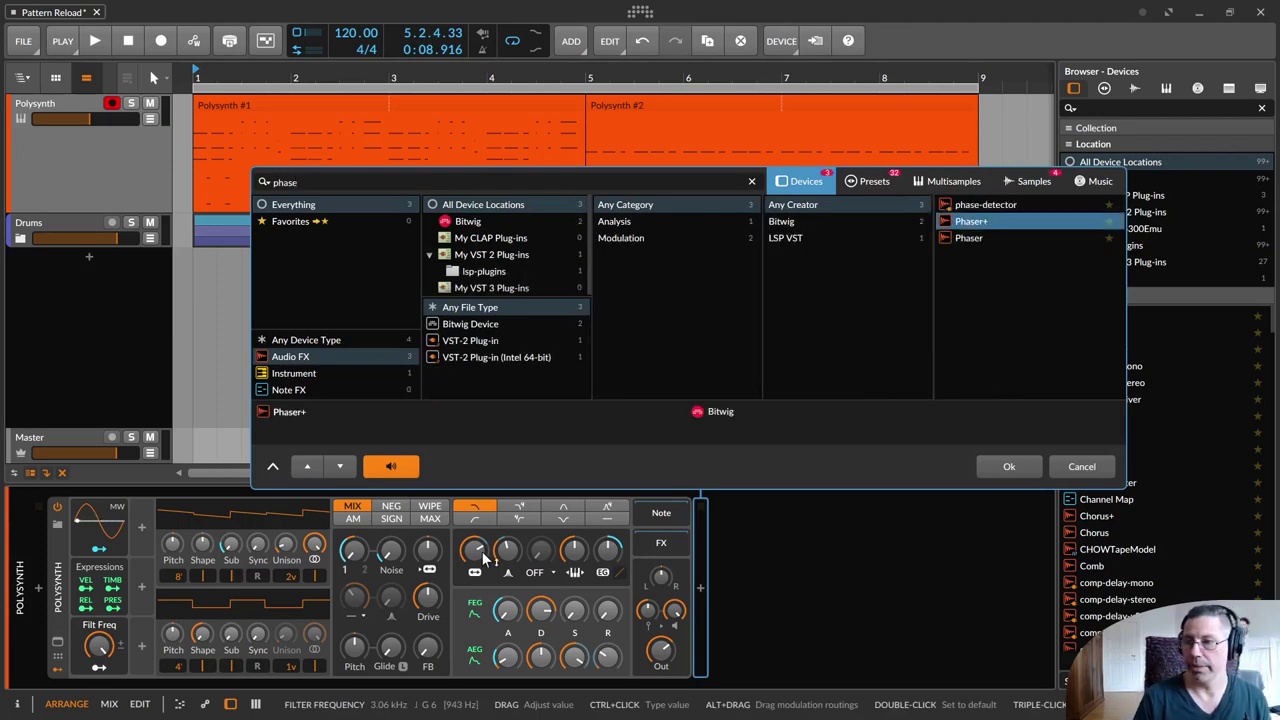
{"action": "key", "text": "Return"}
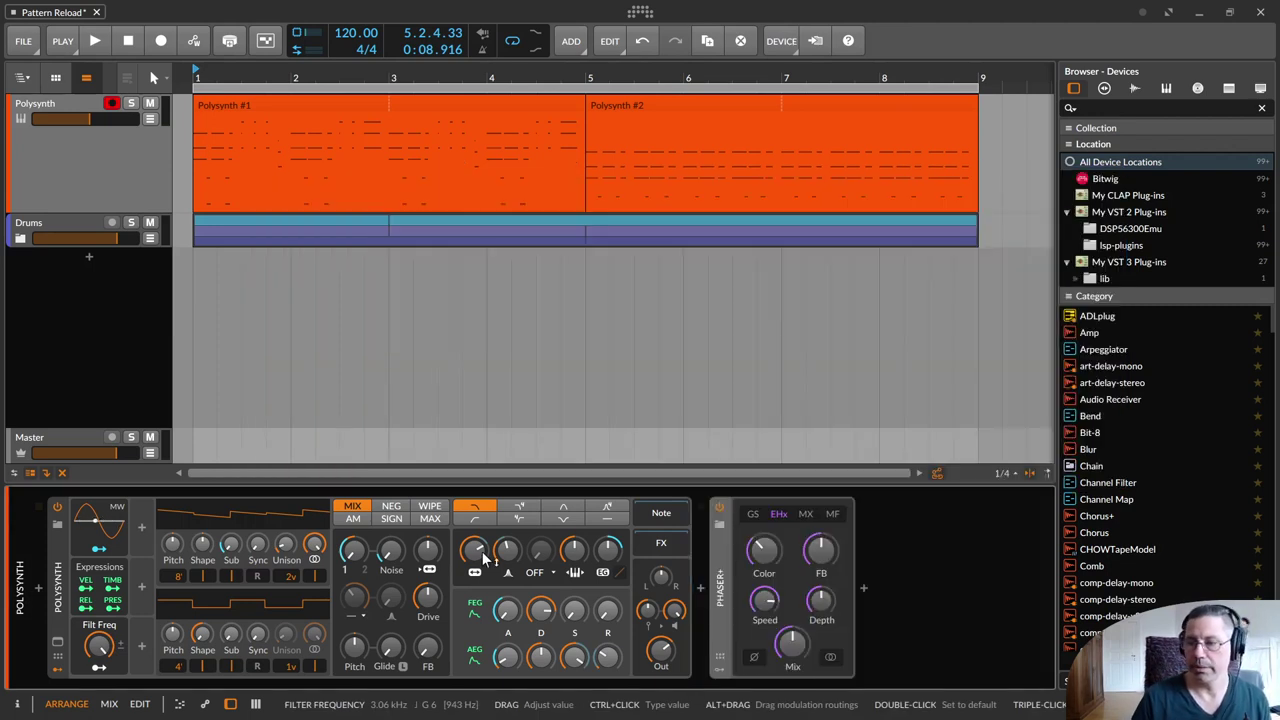
Step: Insert a Reverb device after the Phaser+
{"action": "left_click", "coordinate": [863, 587]}
{"action": "type", "text": "reverb"}
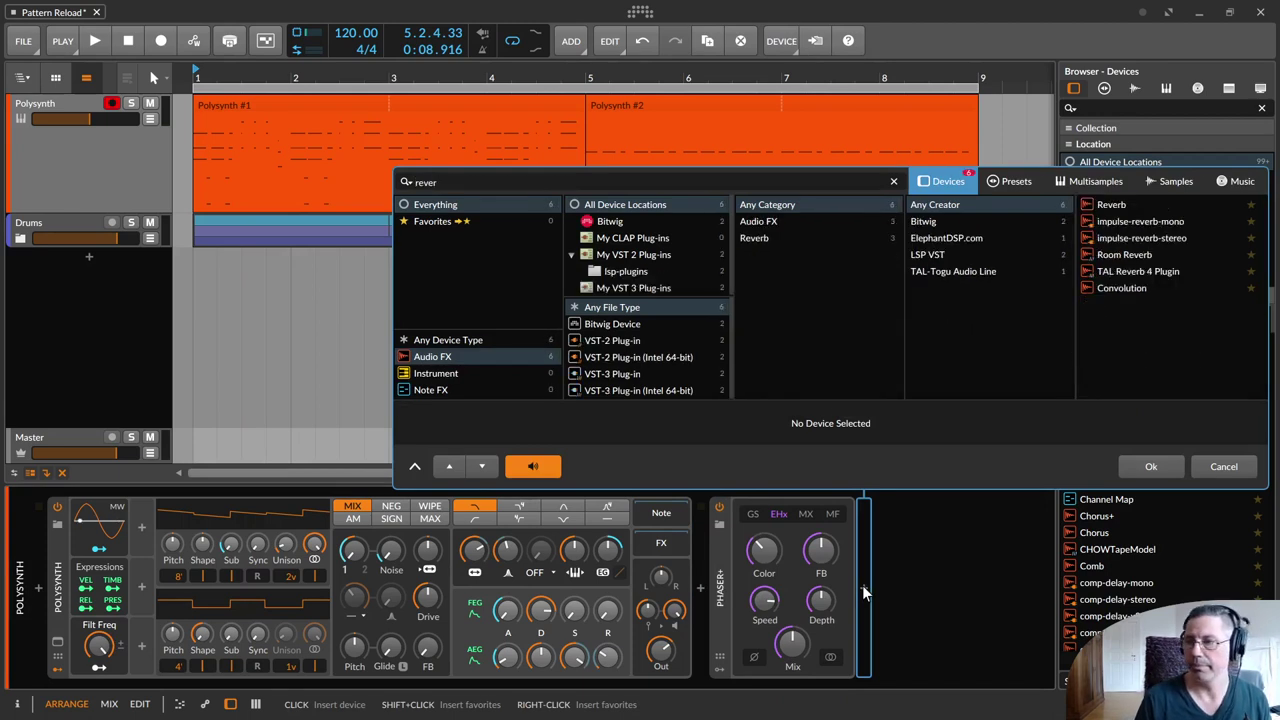
{"action": "key", "text": "Down"}
{"action": "key", "text": "Return"}
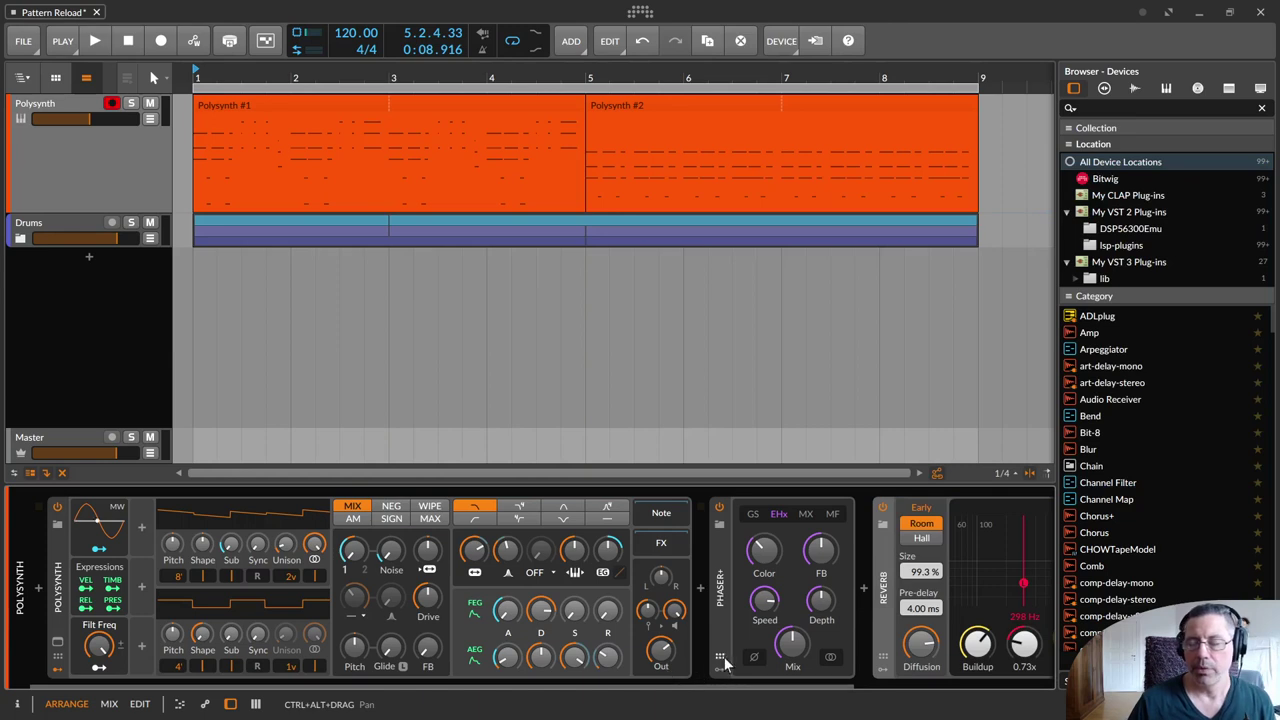
Step: Move the Phaser+ out of the main device chain into the Polysynth's FX slot
{"action": "left_click_drag", "start_coordinate": [757, 684], "coordinate": [971, 686]}
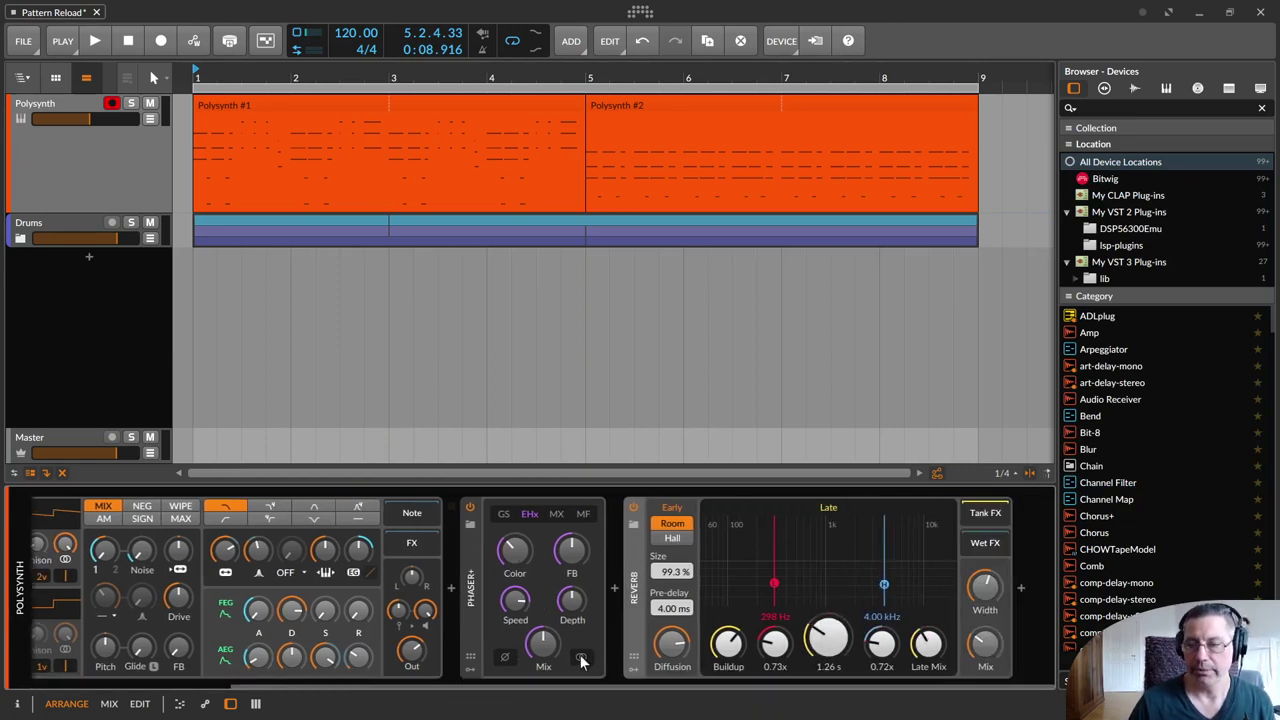
{"action": "left_click_drag", "start_coordinate": [577, 686], "coordinate": [403, 678]}
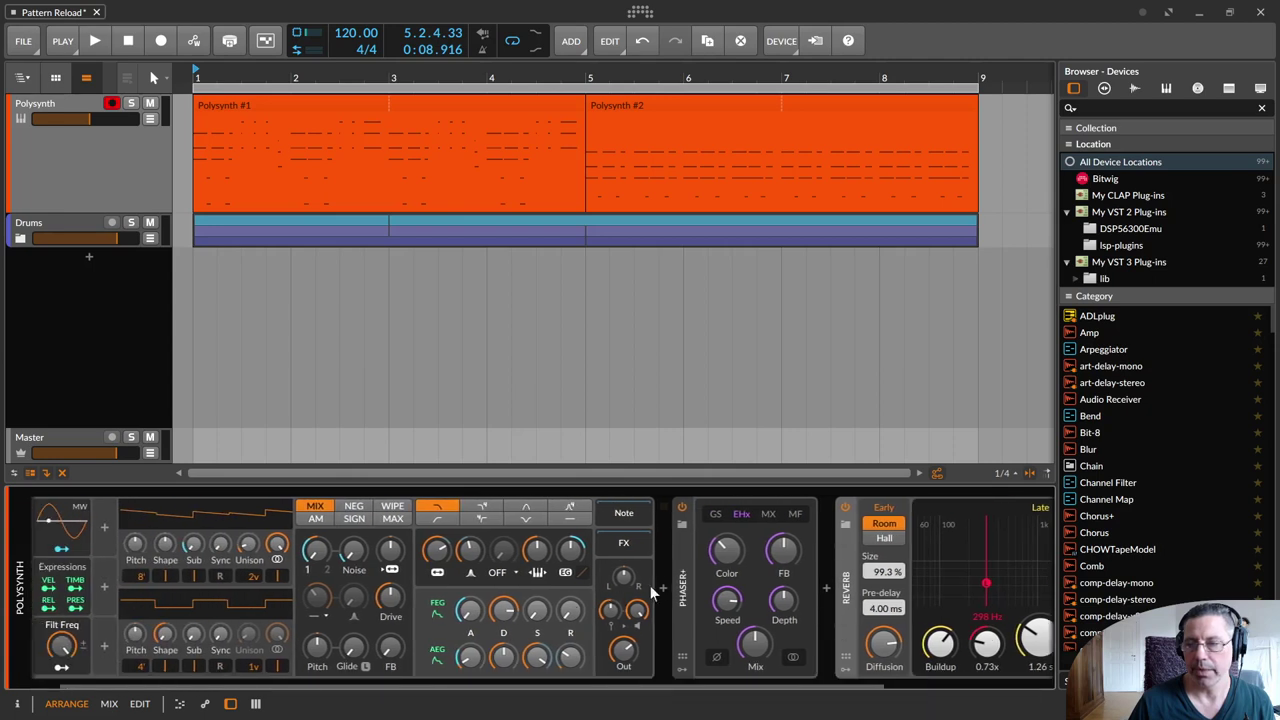
{"action": "left_click", "coordinate": [681, 586]}
{"action": "key", "text": "Delete"}
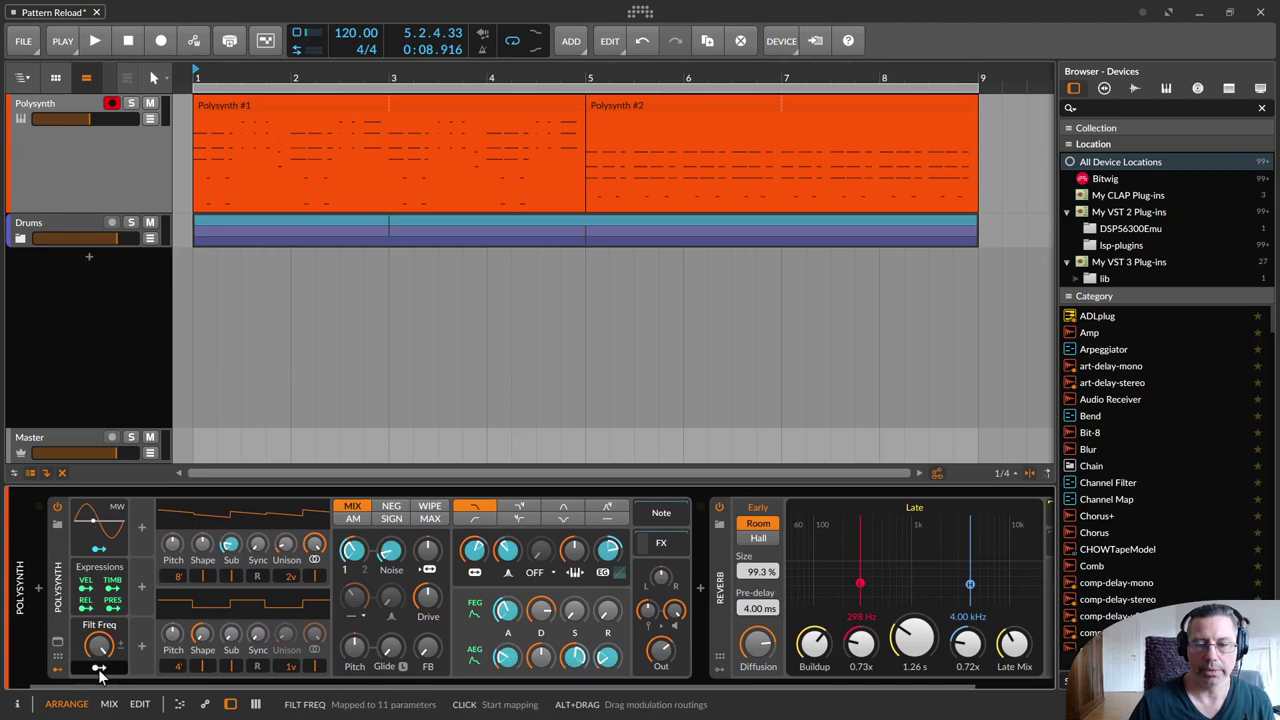
Step: Try to map the Filt Freq macro to the Reverb's late decay time, and set that time to 809 ms
{"action": "left_click_drag", "start_coordinate": [915, 637], "coordinate": [915, 585]}
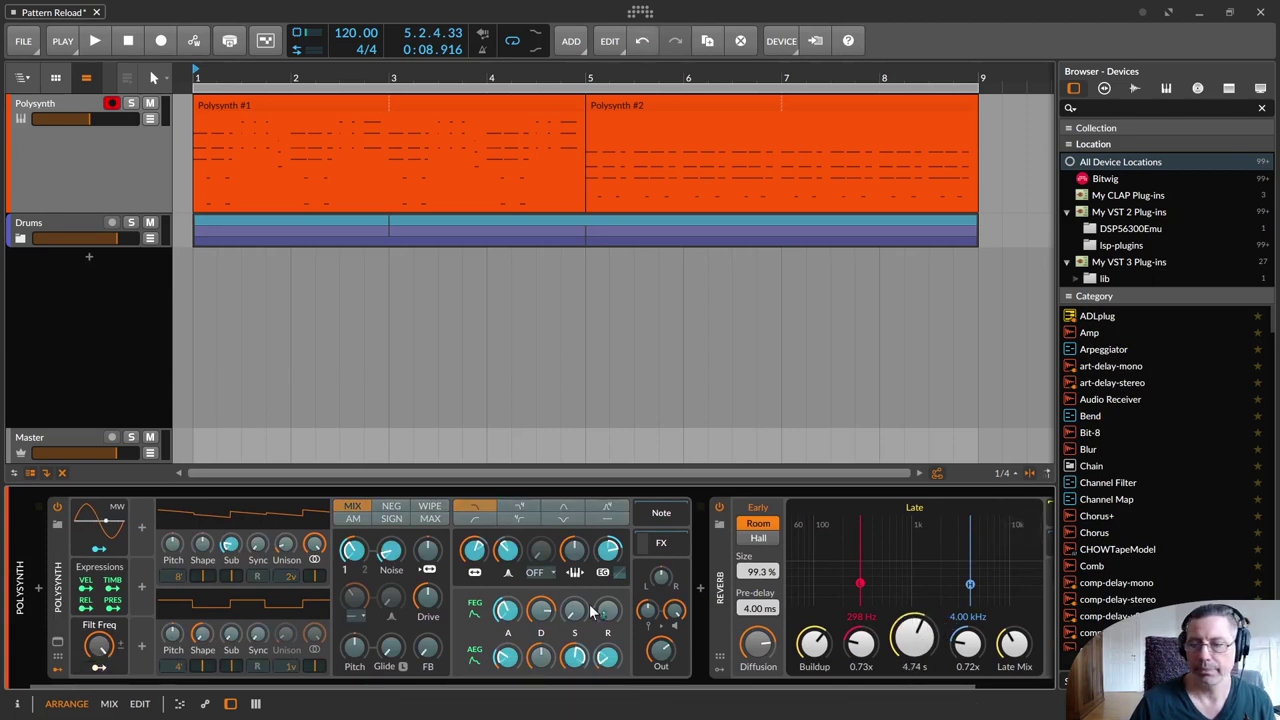
{"action": "left_click", "coordinate": [97, 668]}
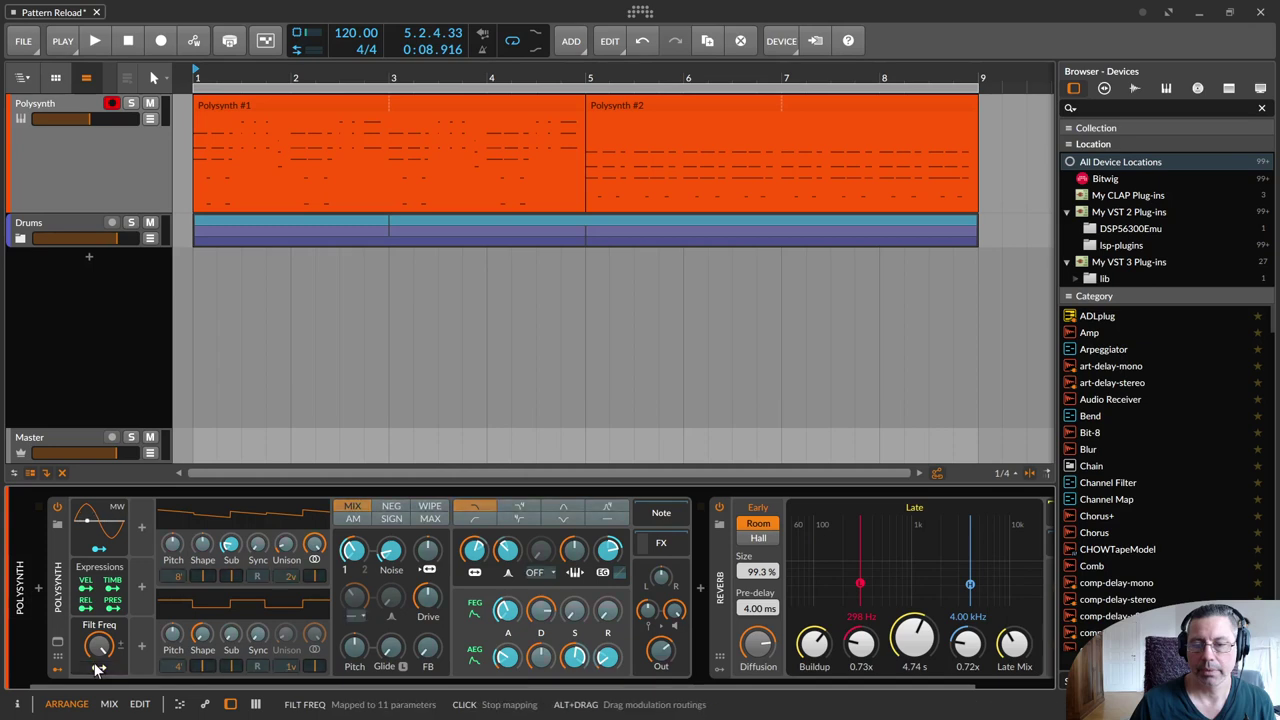
{"action": "left_click_drag", "start_coordinate": [936, 657], "coordinate": [936, 680]}
{"action": "left_click_drag", "start_coordinate": [913, 637], "coordinate": [913, 640]}
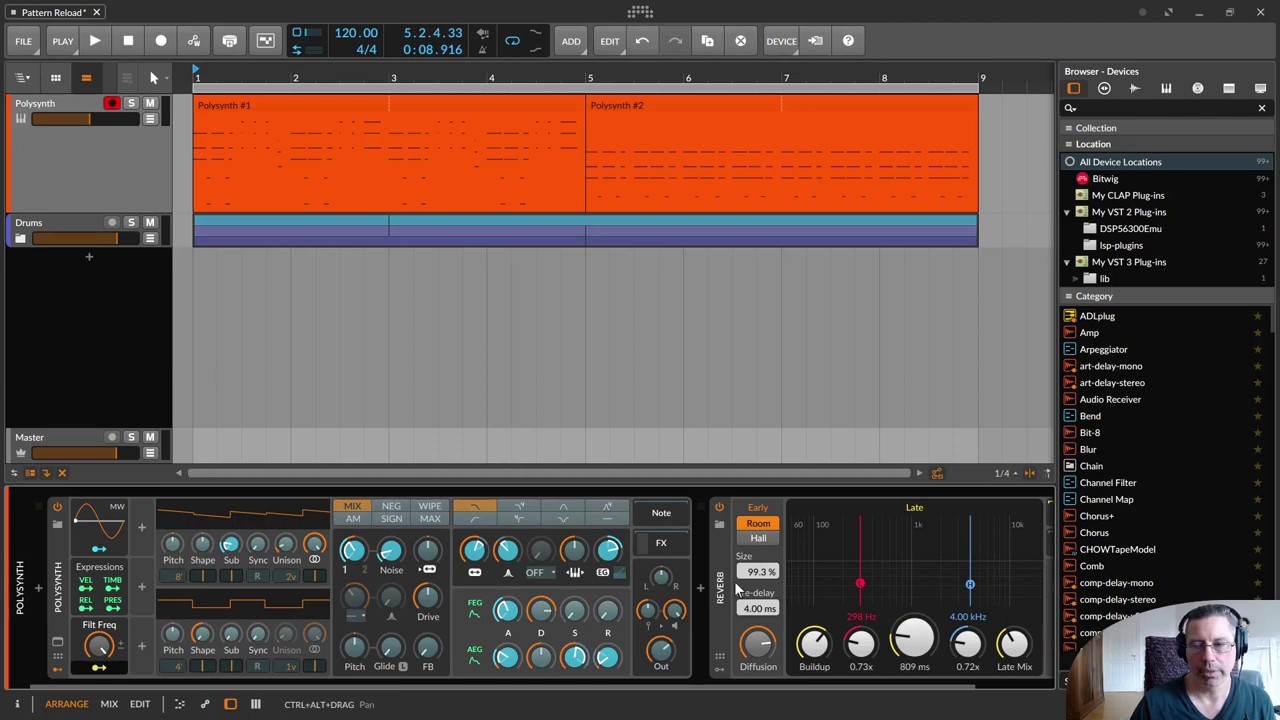
Step: Move the Reverb into the Polysynth's FX slot and show the nested FX chain with both effects
{"action": "left_click_drag", "start_coordinate": [713, 549], "coordinate": [669, 545]}
{"action": "left_click", "coordinate": [669, 545]}
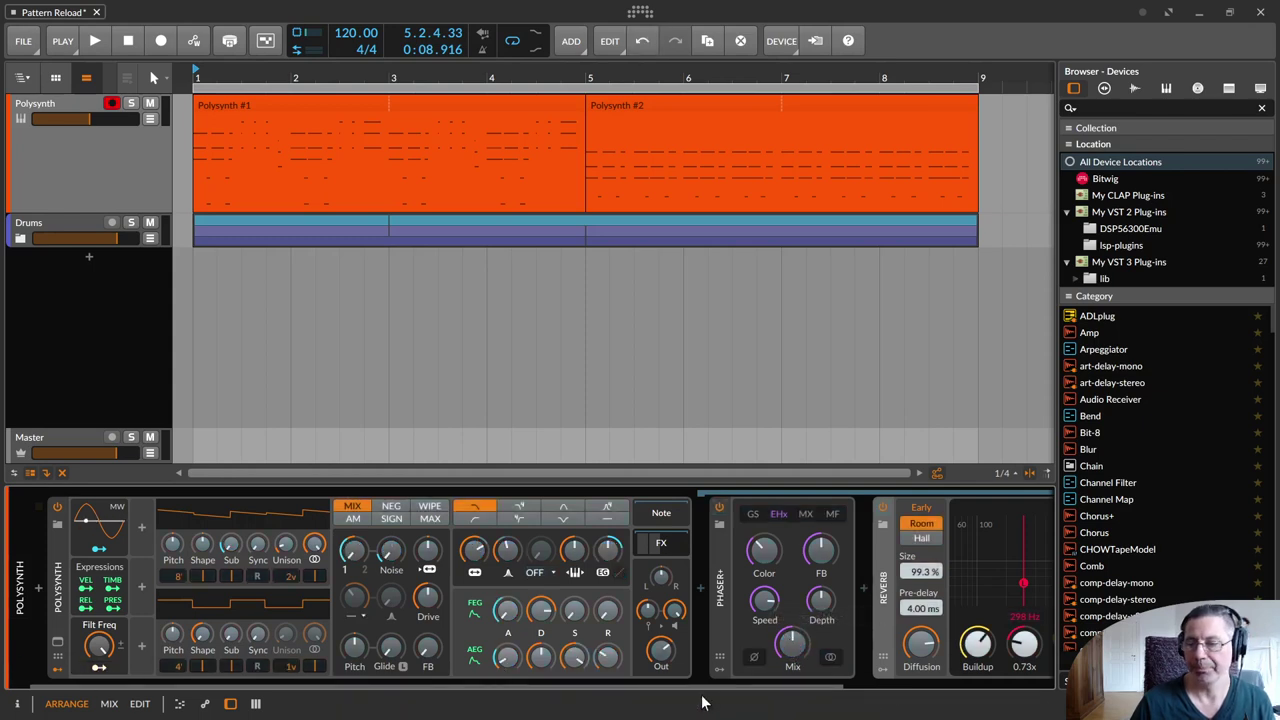
{"action": "scroll", "coordinate": [694, 686], "scroll_direction": "down", "scroll_amount": 3}
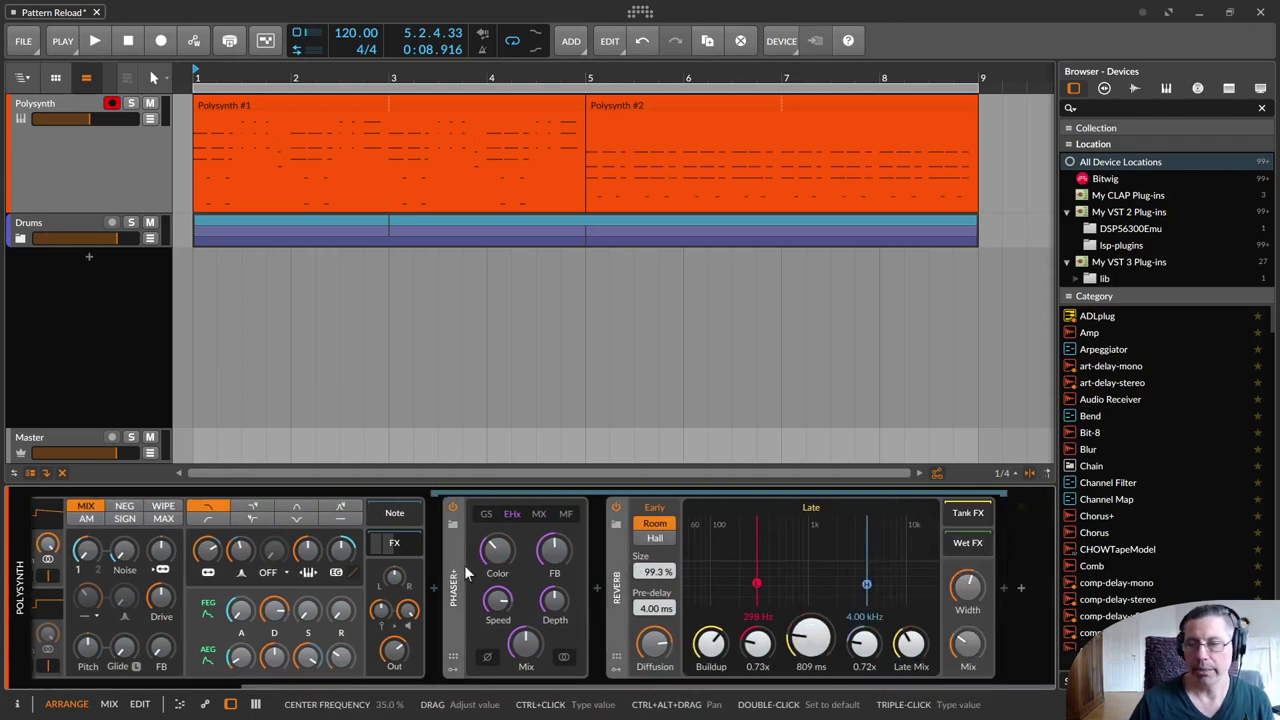
Step: Select the Phaser+ and Reverb in the Polysynth's FX chain and move both back into the main device chain
{"action": "left_click_drag", "start_coordinate": [1071, 568], "coordinate": [998, 587]}
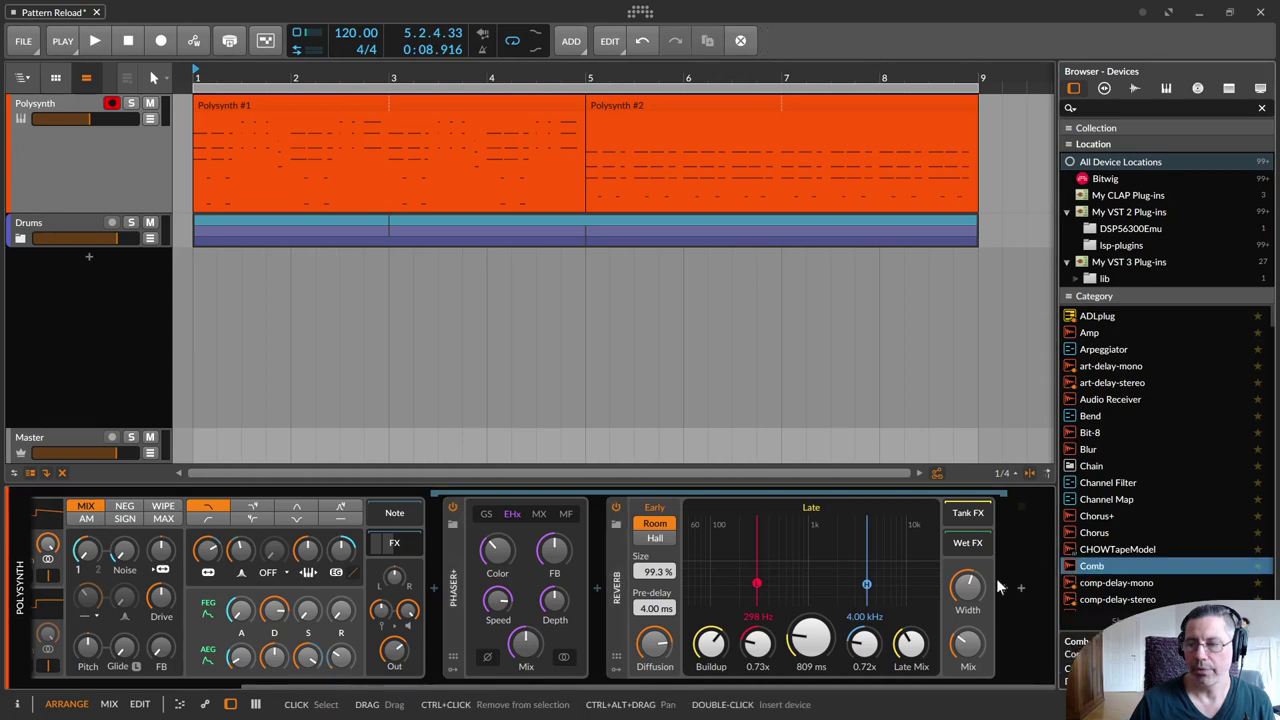
{"action": "left_click", "coordinate": [452, 585]}
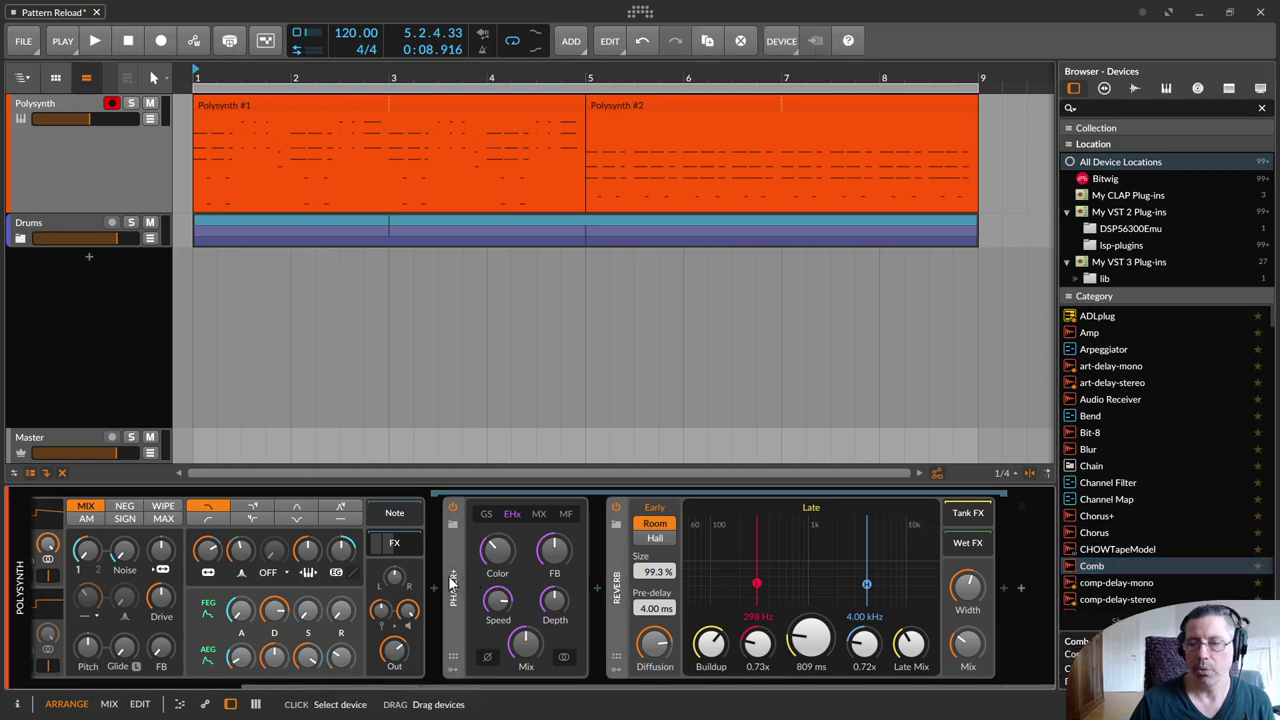
{"action": "left_click", "coordinate": [612, 588]}
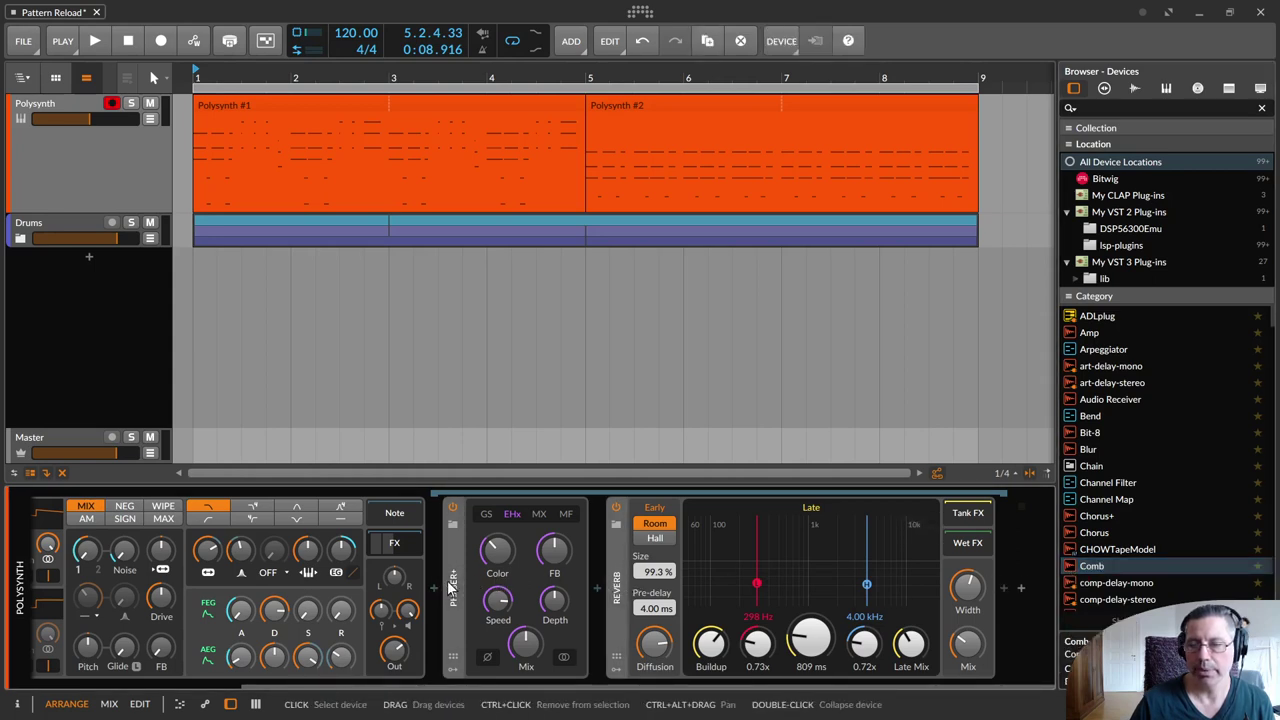
{"action": "mouse_move", "coordinate": [1022, 588]}
{"action": "left_mouse_down"}
{"action": "mouse_move", "coordinate": [786, 598]}
{"action": "mouse_move", "coordinate": [466, 586]}
{"action": "left_mouse_up"}
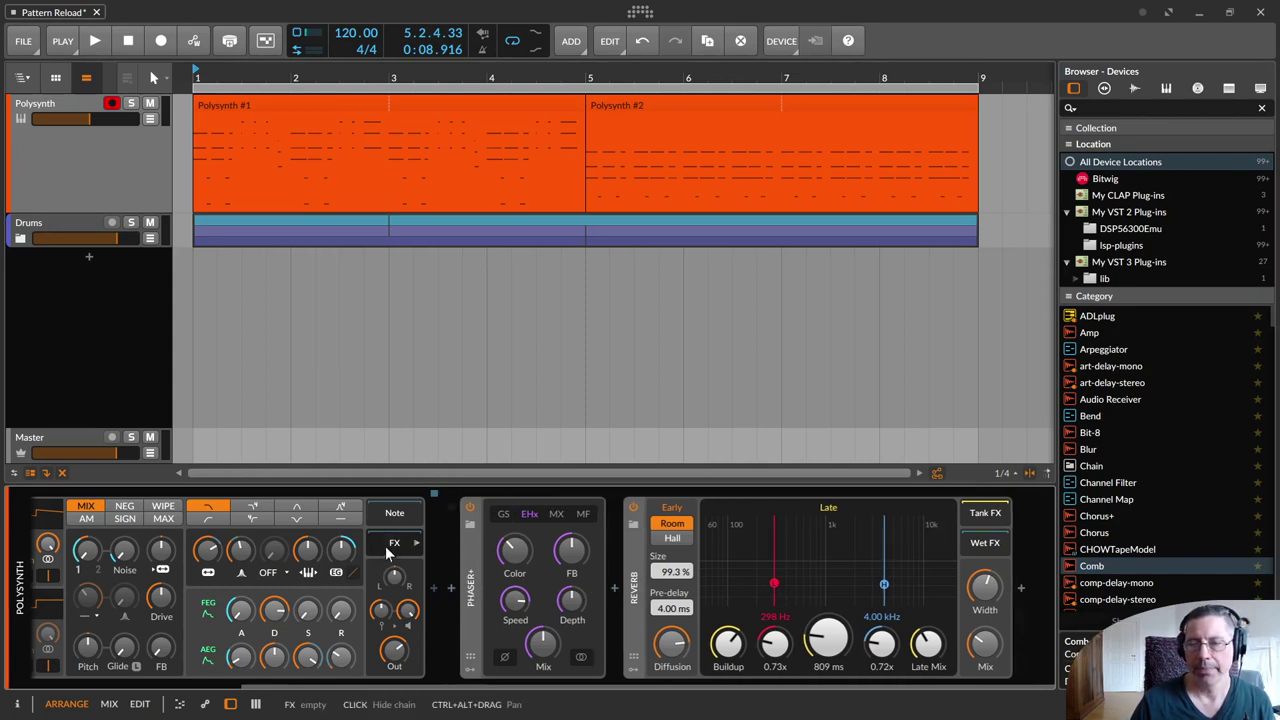
{"action": "scroll", "coordinate": [100, 645], "scroll_direction": "up", "scroll_amount": 5}
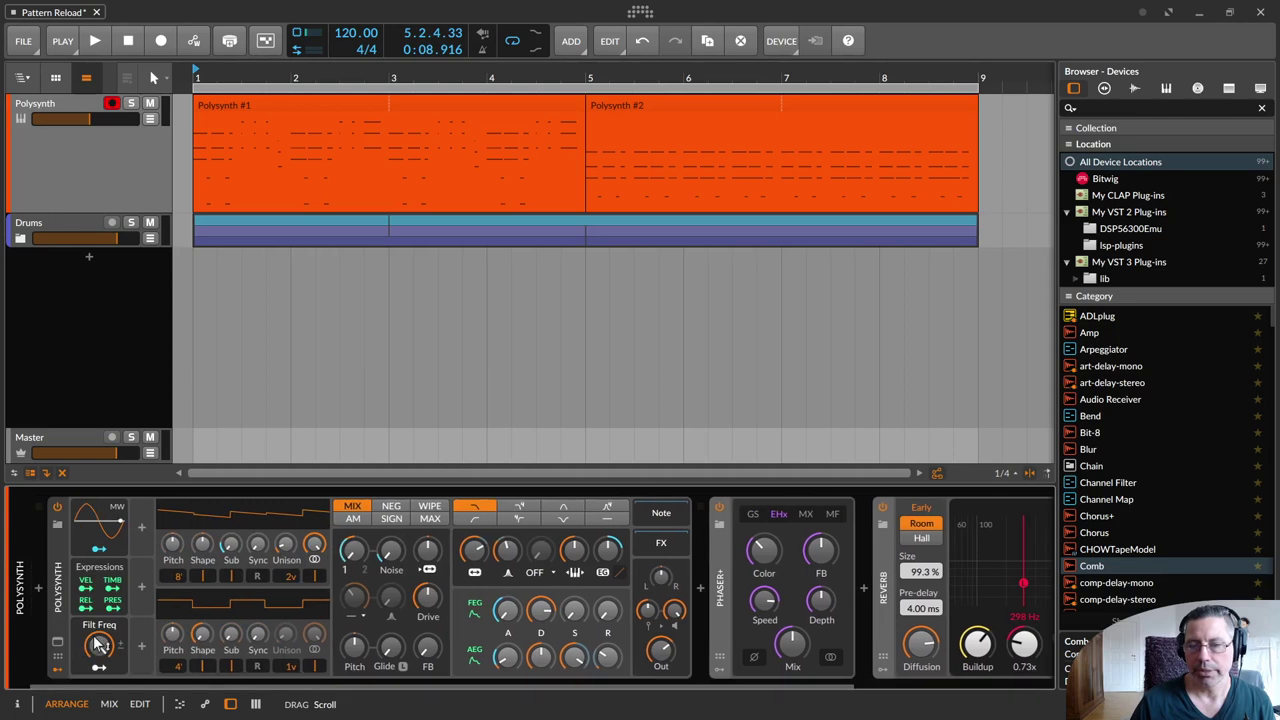
Step: Insert a Chain container device in front of the Polysynth
{"action": "left_click", "coordinate": [37, 591]}
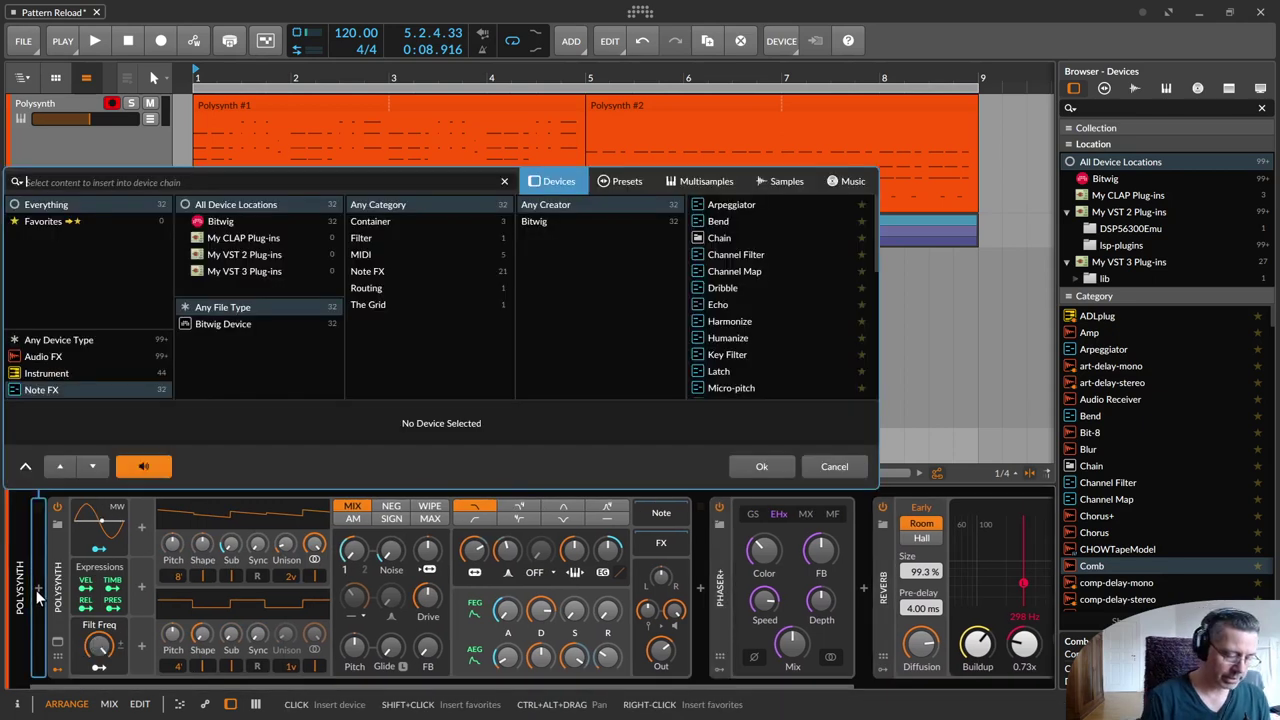
{"action": "type", "text": "chain"}
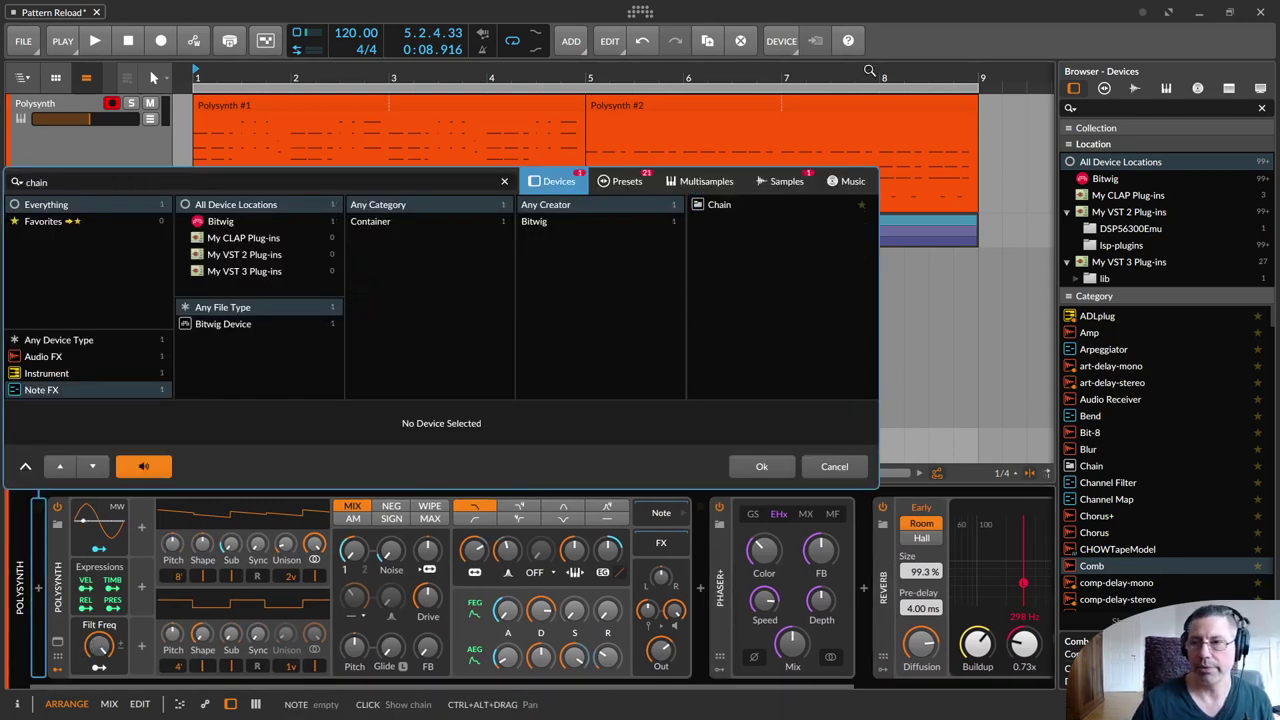
{"action": "double_click", "coordinate": [799, 203]}
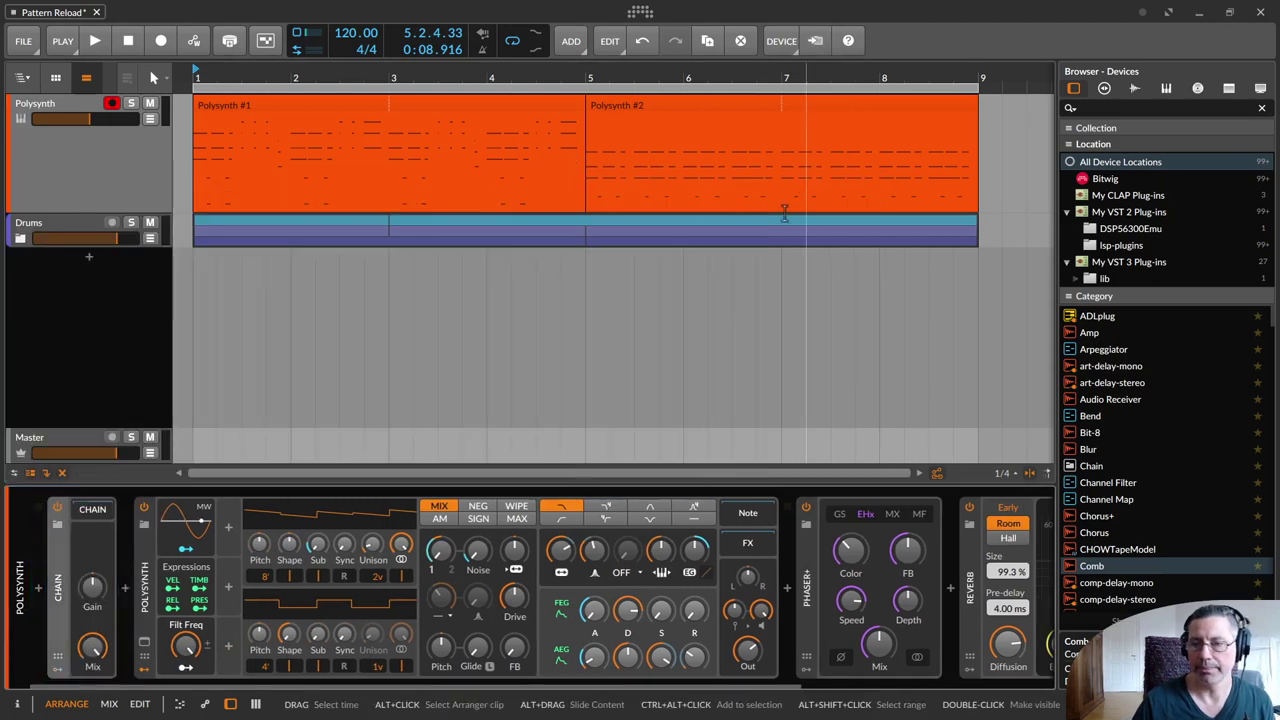
Step: Move the Polysynth, Phaser+ and Reverb into the Chain container, and delete the Filt Freq macro from the Polysynth
{"action": "left_click", "coordinate": [137, 604]}
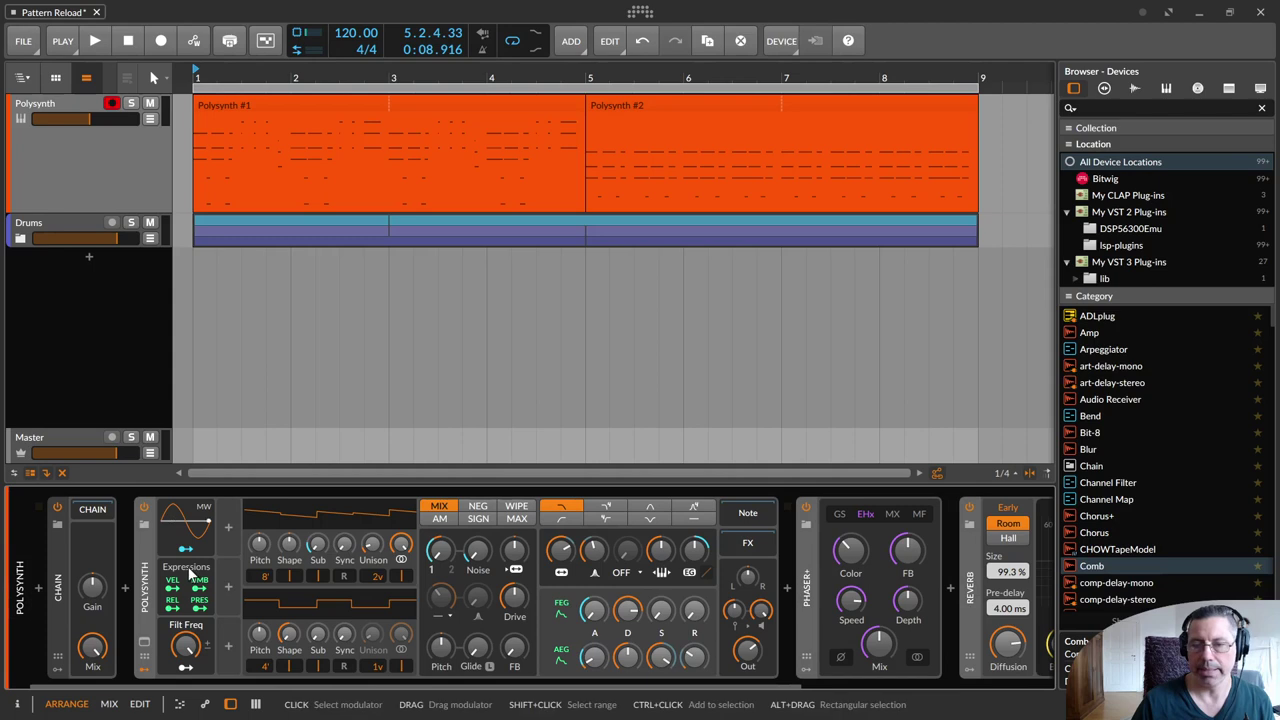
{"action": "left_click_drag", "start_coordinate": [125, 538], "coordinate": [102, 513]}
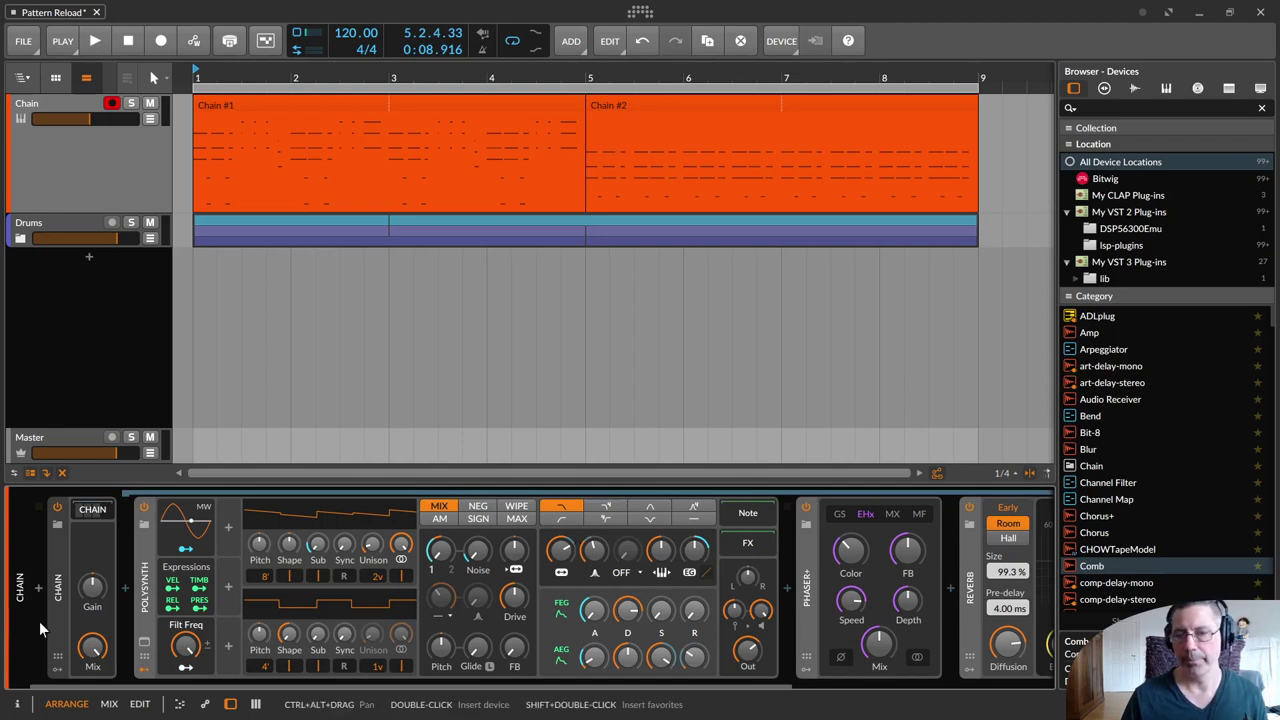
{"action": "left_click", "coordinate": [166, 648]}
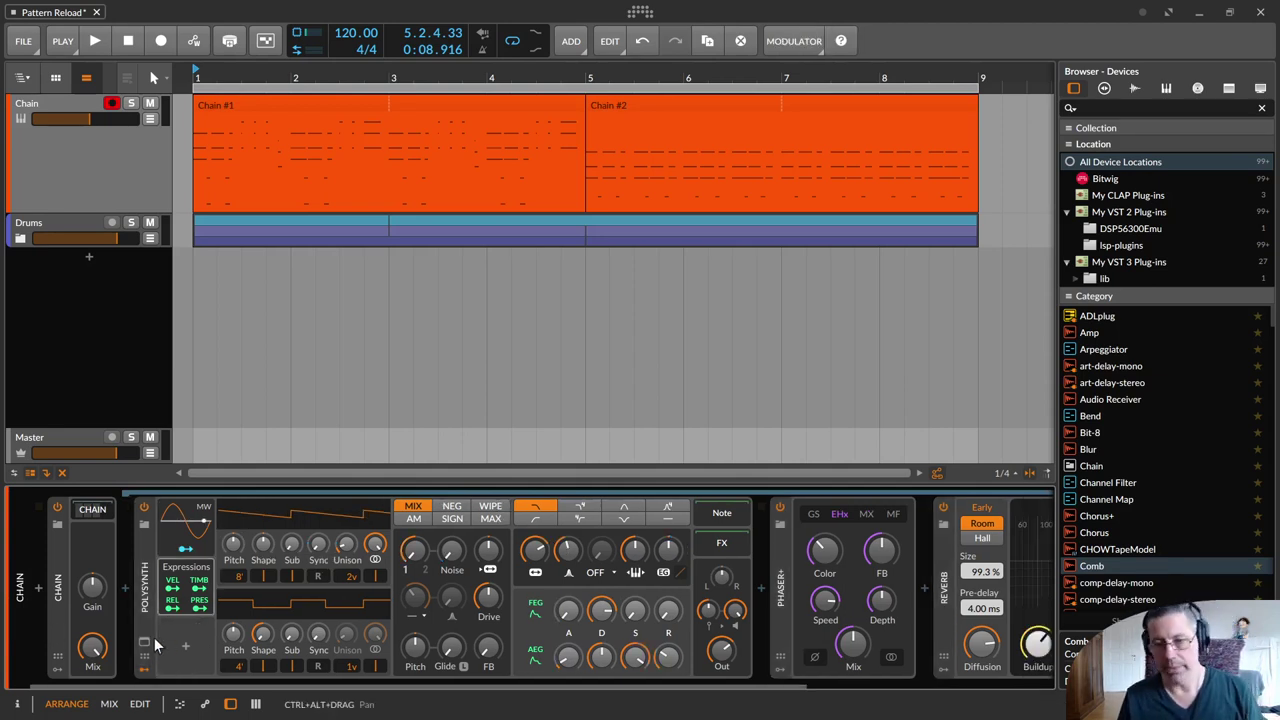
Step: Hide the Polysynth's modulators, and add a Macro modulator to the Chain container
{"action": "left_click", "coordinate": [144, 641]}
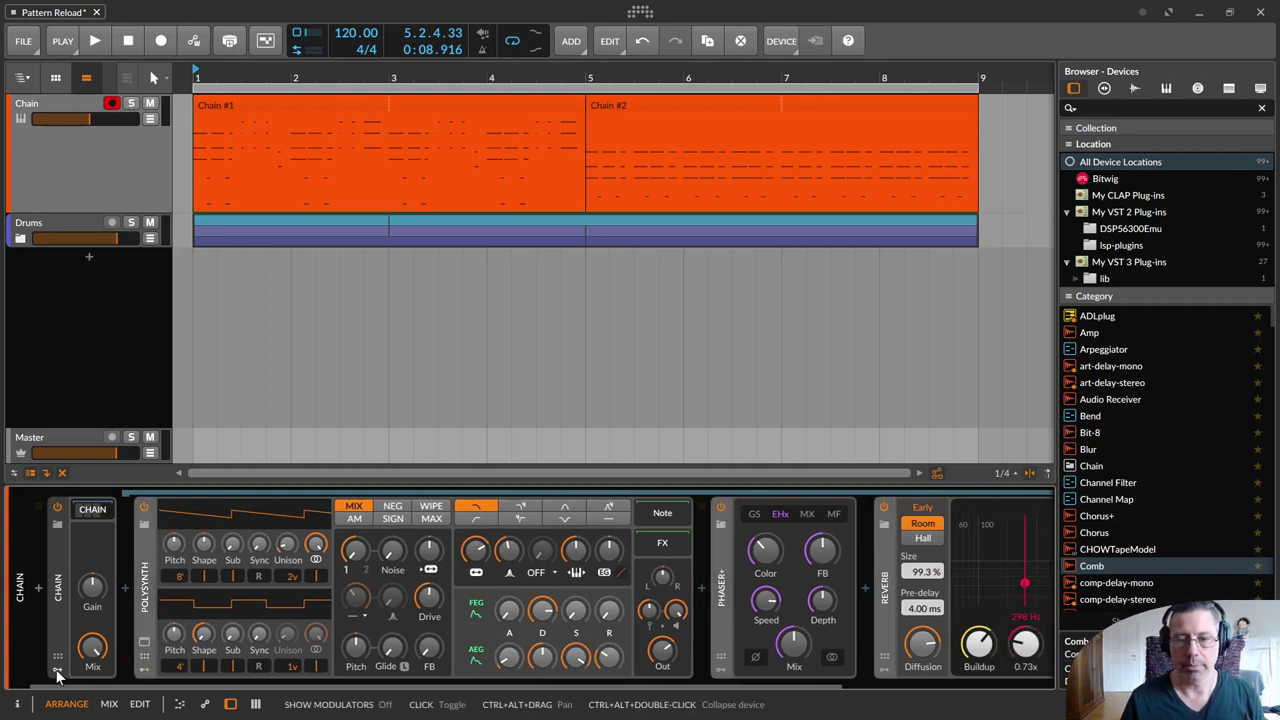
{"action": "left_click", "coordinate": [66, 674]}
{"action": "left_click", "coordinate": [86, 527]}
{"action": "type", "text": "ma"}
{"action": "key", "text": "Down"}
{"action": "key", "text": "Down"}
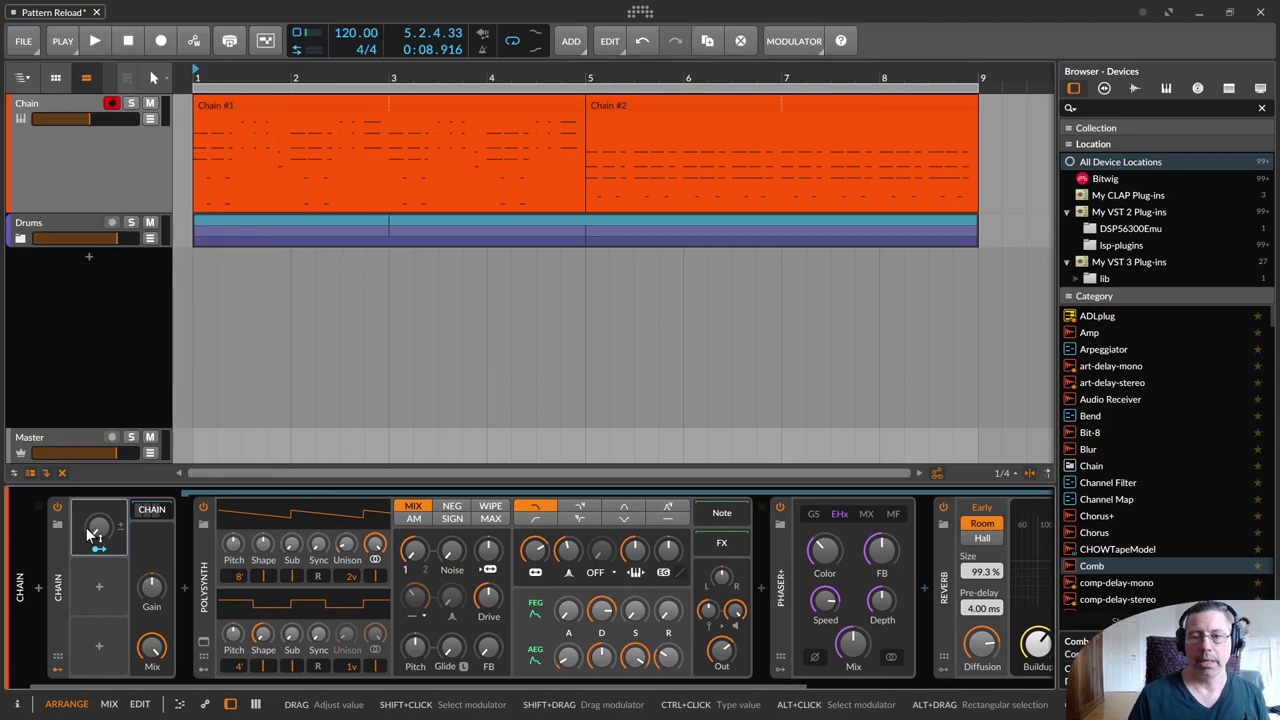
Step: Turn the Chain's macro fully up and look over the Polysynth, Phaser+ and Reverb parameters nested in the container
{"action": "left_click", "coordinate": [153, 510]}
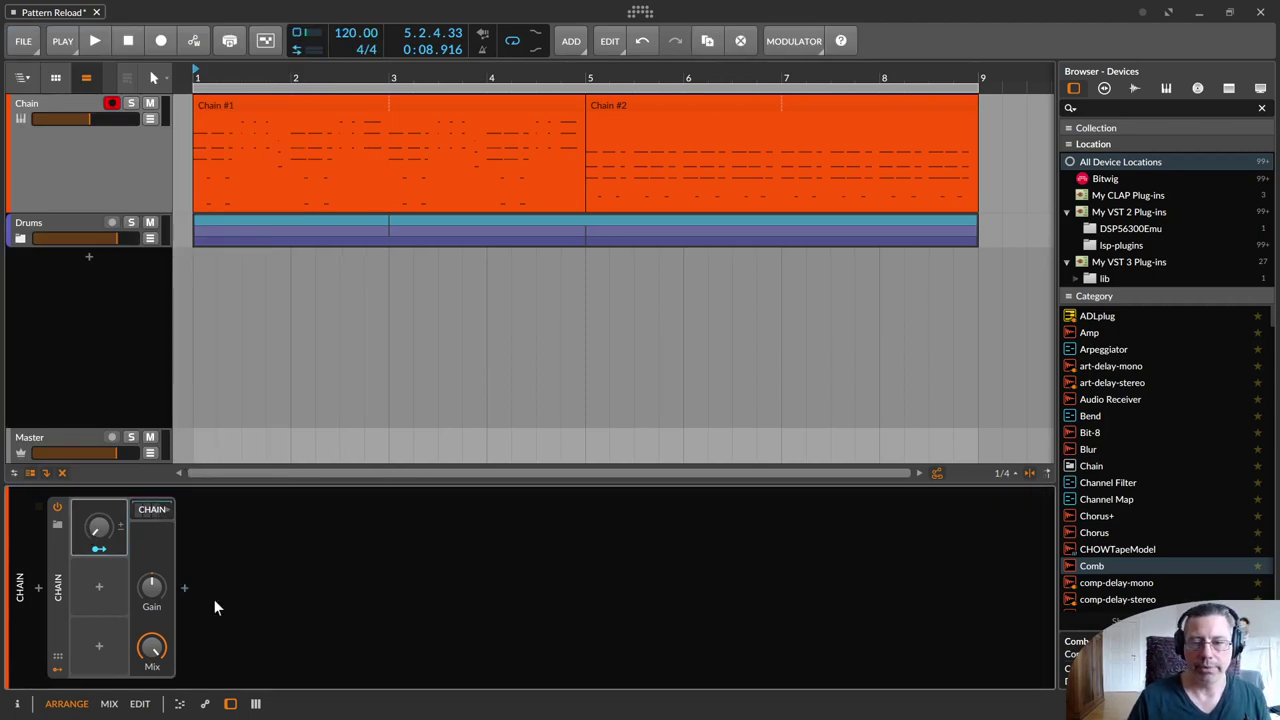
{"action": "left_click", "coordinate": [150, 511]}
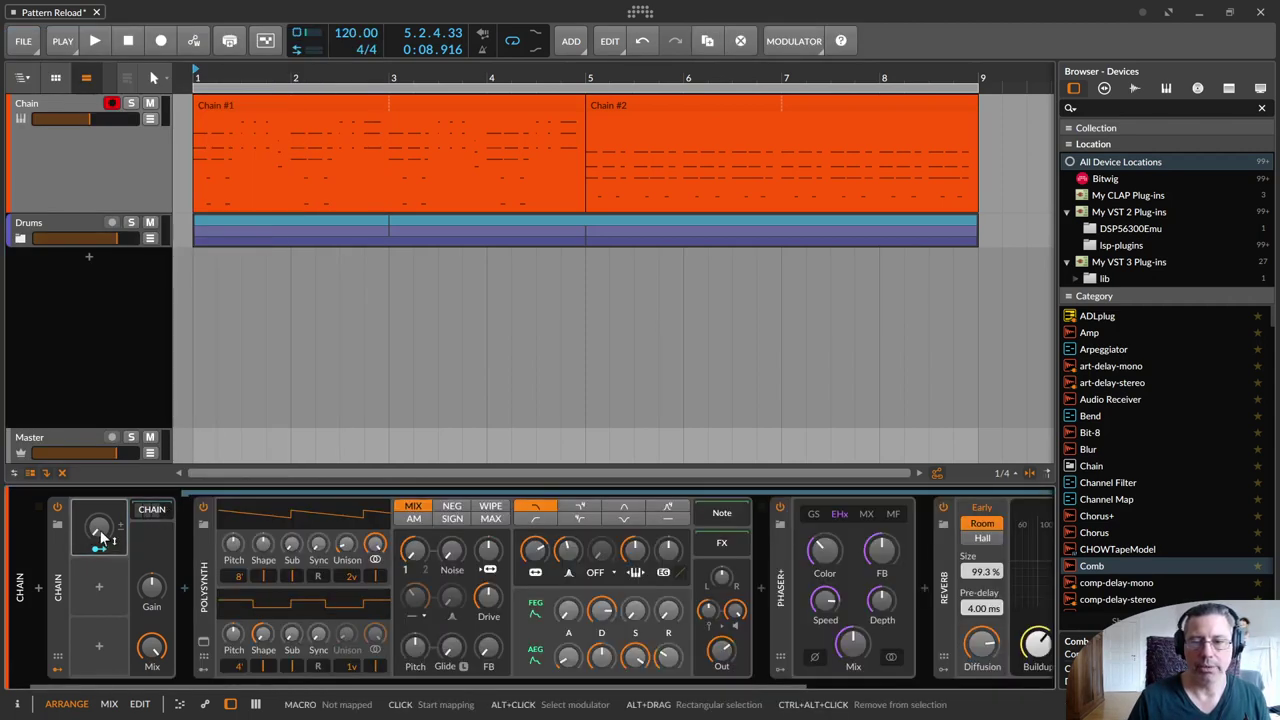
{"action": "left_click", "coordinate": [94, 551]}
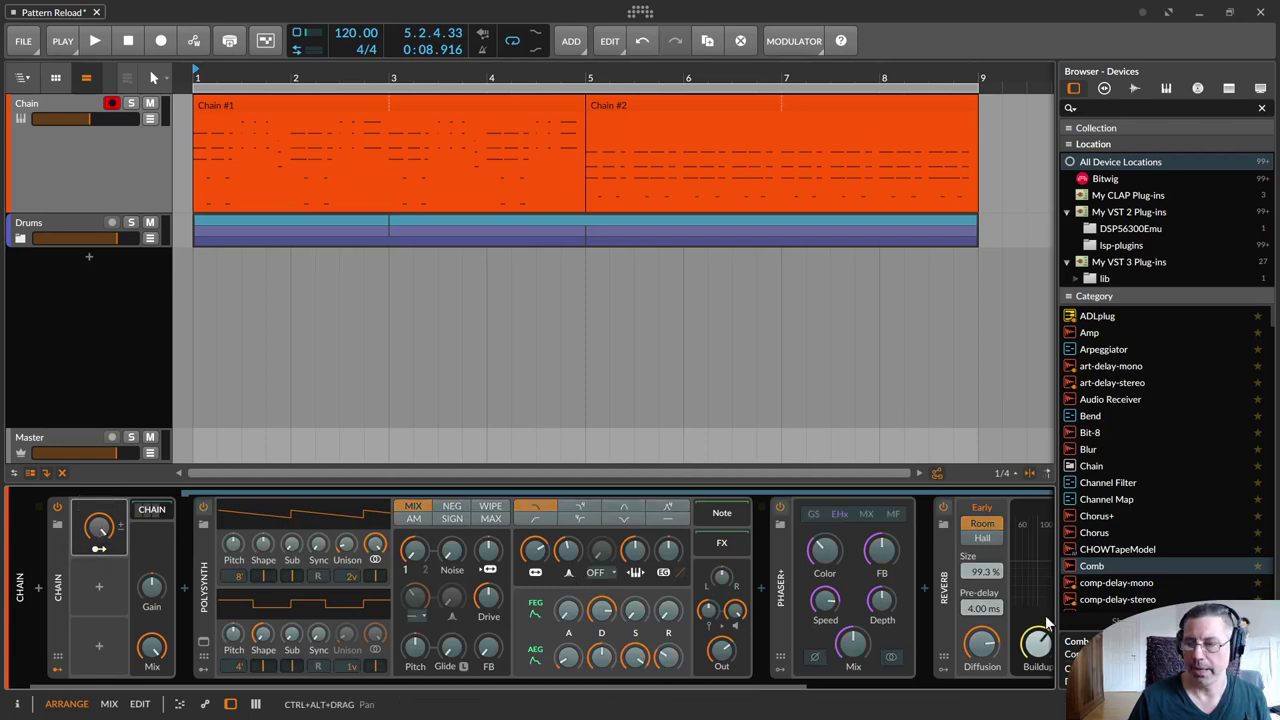
{"action": "left_click_drag", "start_coordinate": [761, 686], "coordinate": [1000, 690]}
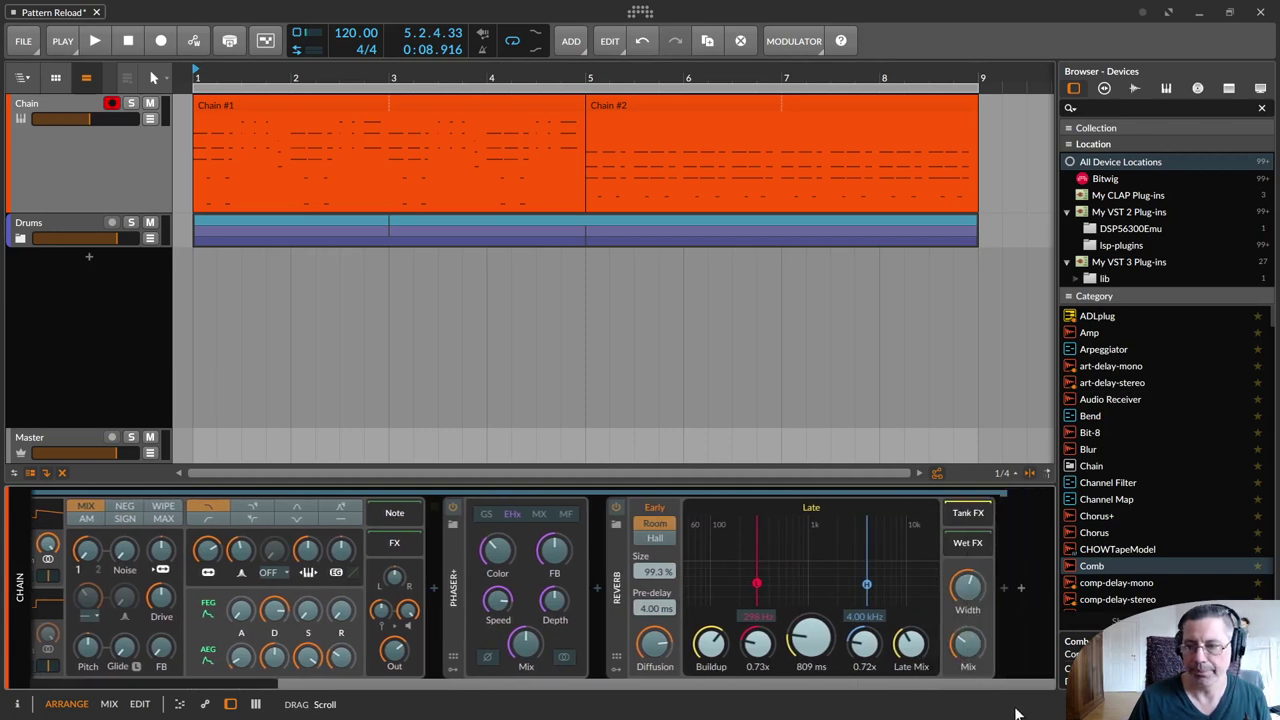
{"action": "scroll", "coordinate": [650, 598], "scroll_direction": "left", "scroll_amount": 5}
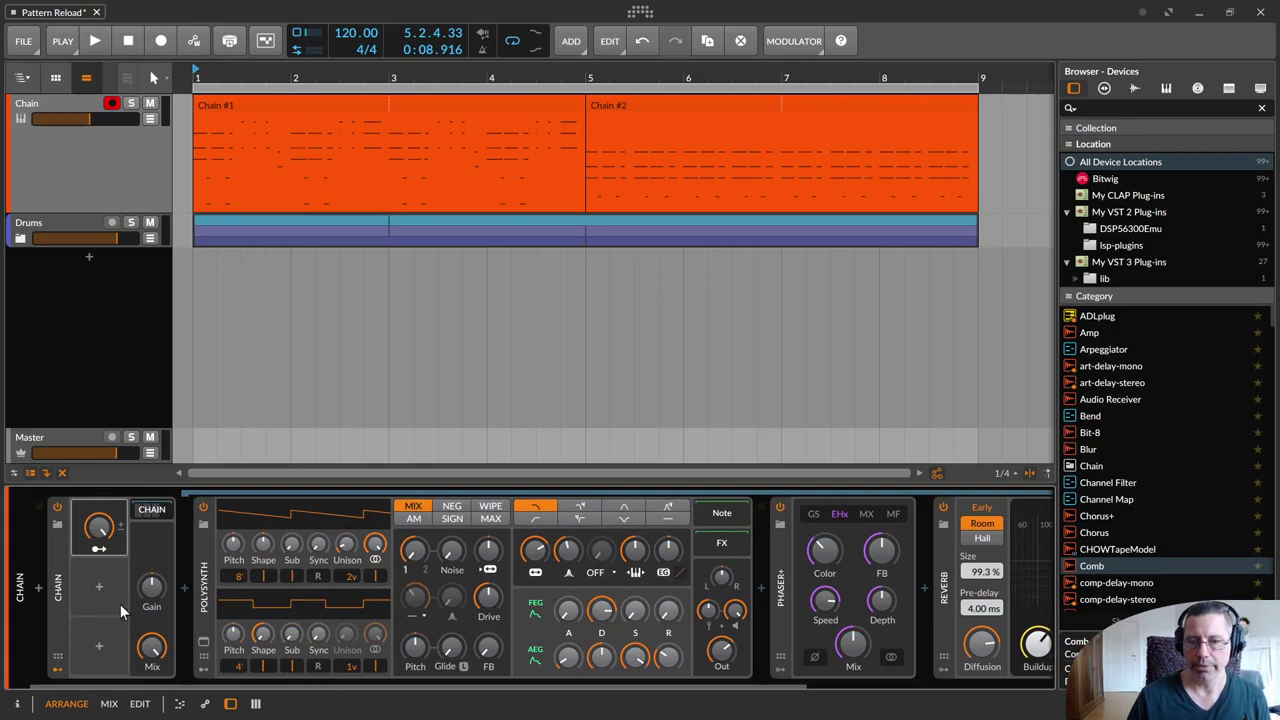
Step: Insert an Instrument Selector in front of the Chain and move the Chain into it as a layer
{"action": "left_click", "coordinate": [40, 592]}
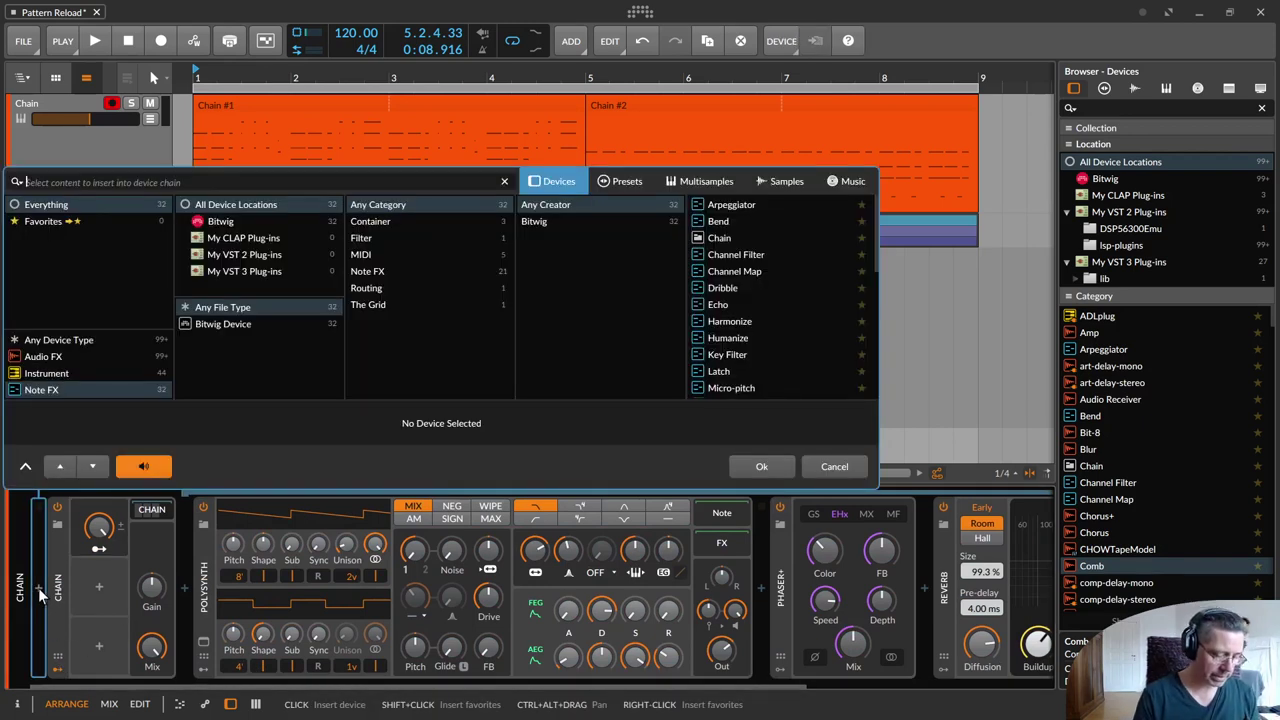
{"action": "type", "text": "instrumen s"}
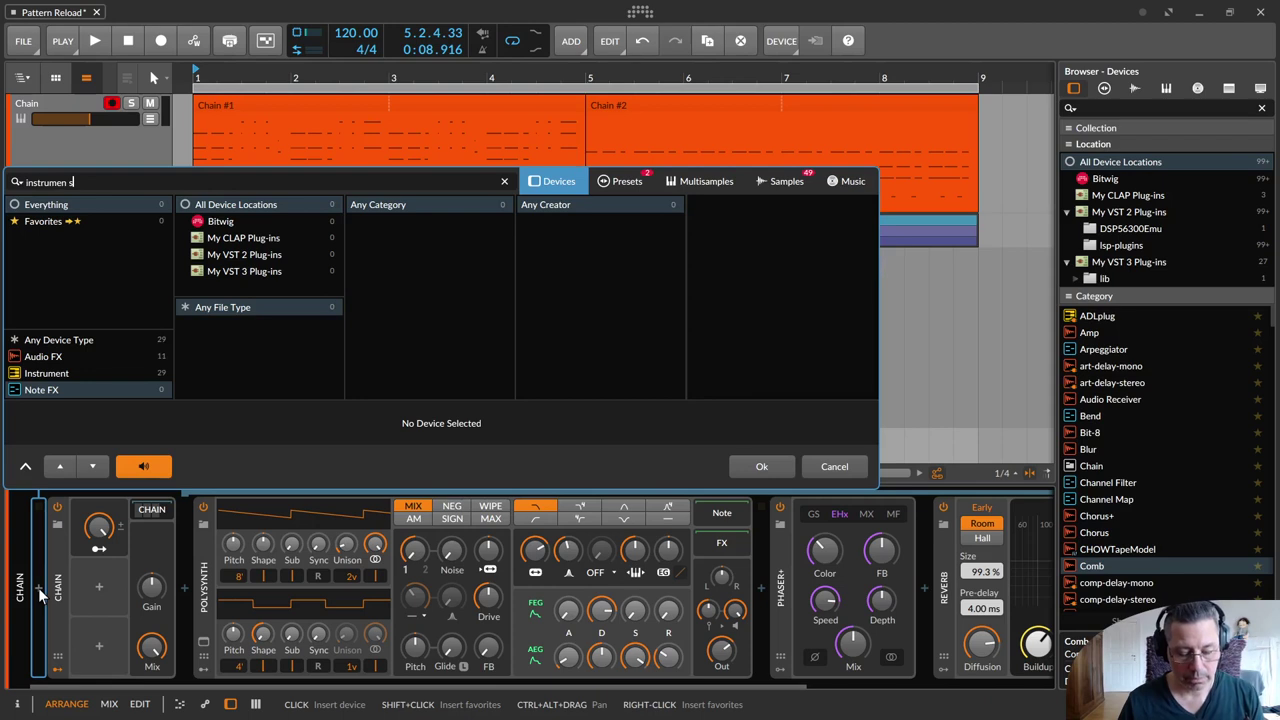
{"action": "key", "text": "BackSpace"}
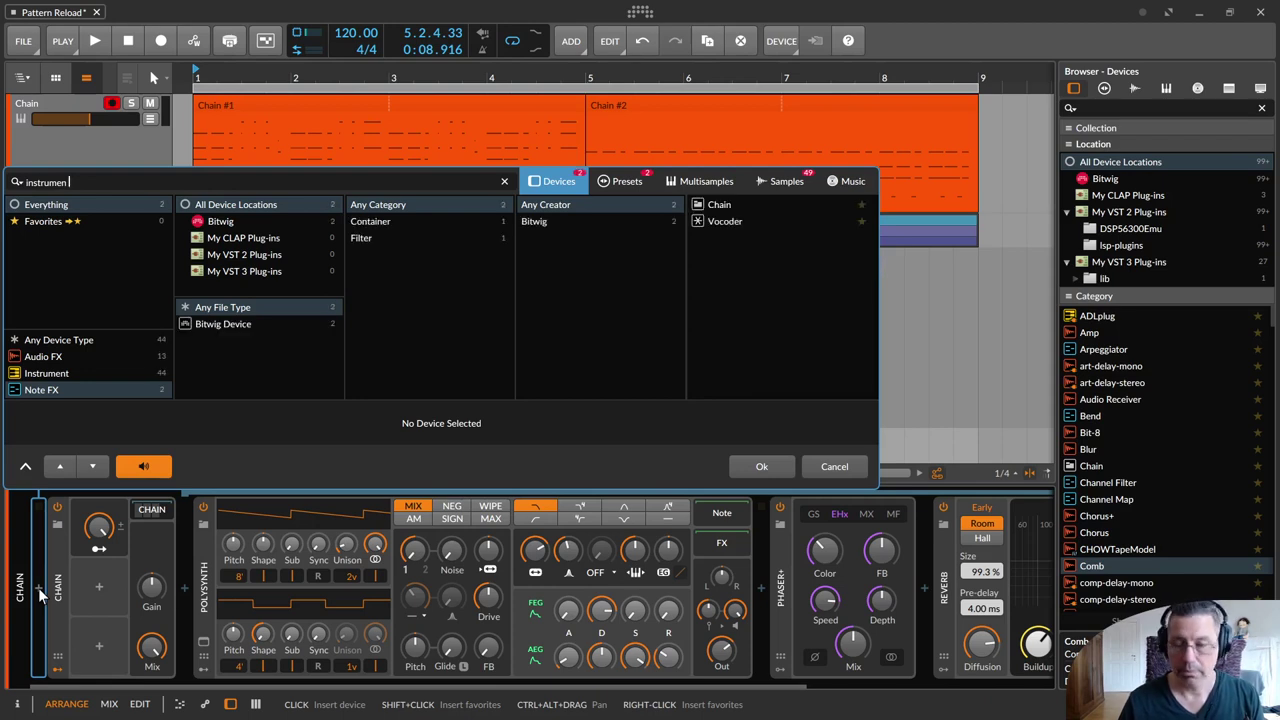
{"action": "left_click", "coordinate": [40, 373]}
{"action": "left_click", "coordinate": [772, 222]}
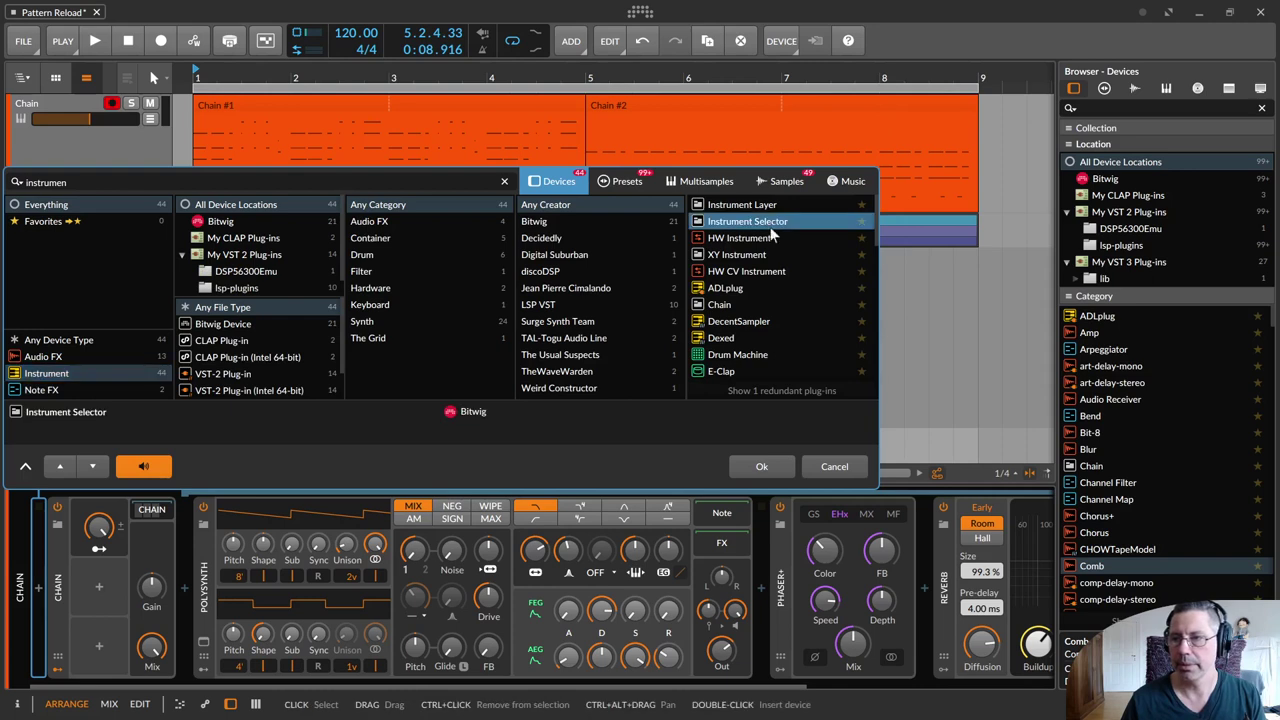
{"action": "left_click", "coordinate": [762, 462]}
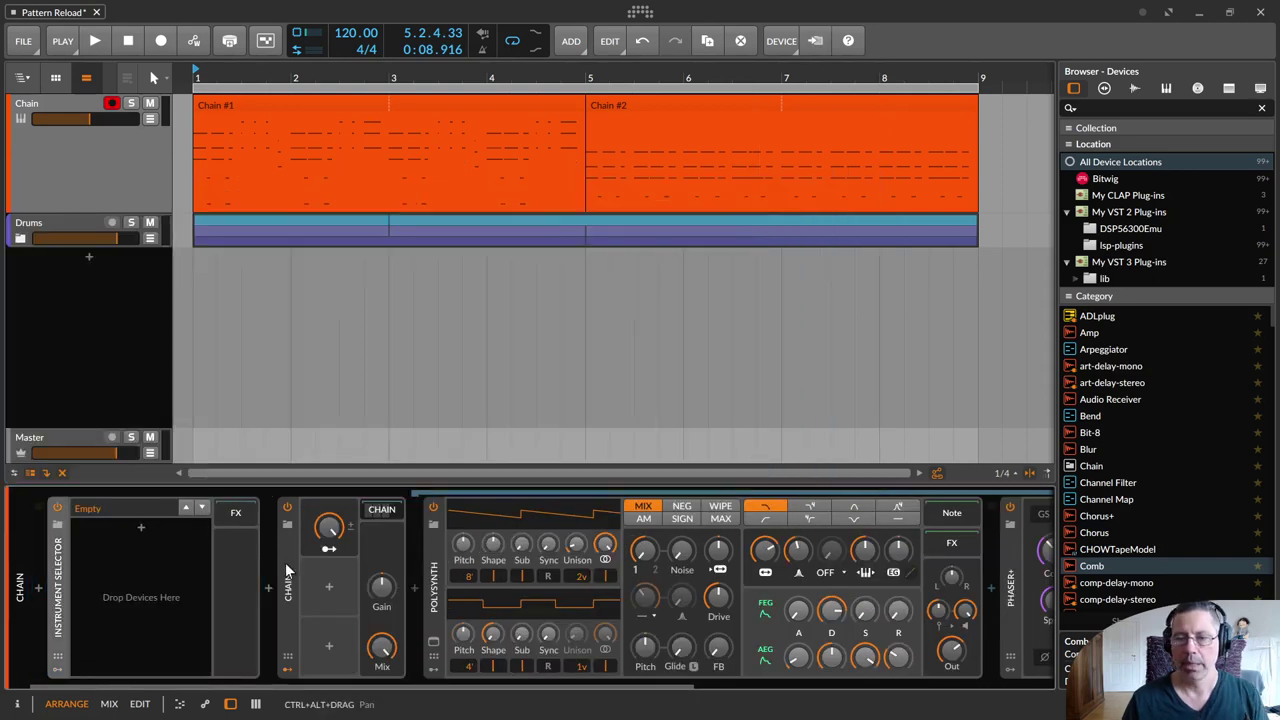
{"action": "left_click_drag", "start_coordinate": [168, 537], "coordinate": [168, 537]}
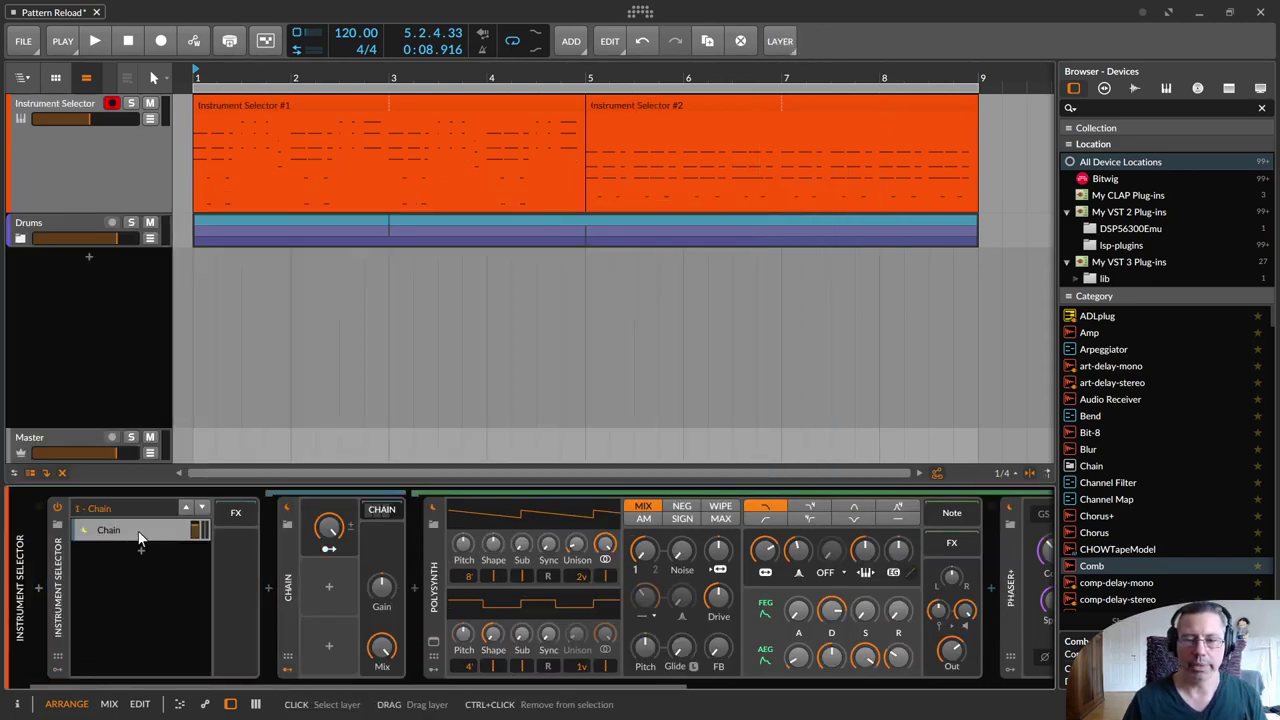
Step: Rename the Chain layer in the Instrument Selector as Polysynth original
{"action": "left_click", "coordinate": [139, 532]}
{"action": "key", "text": "ctrl+r"}
{"action": "type", "text": "Po"}
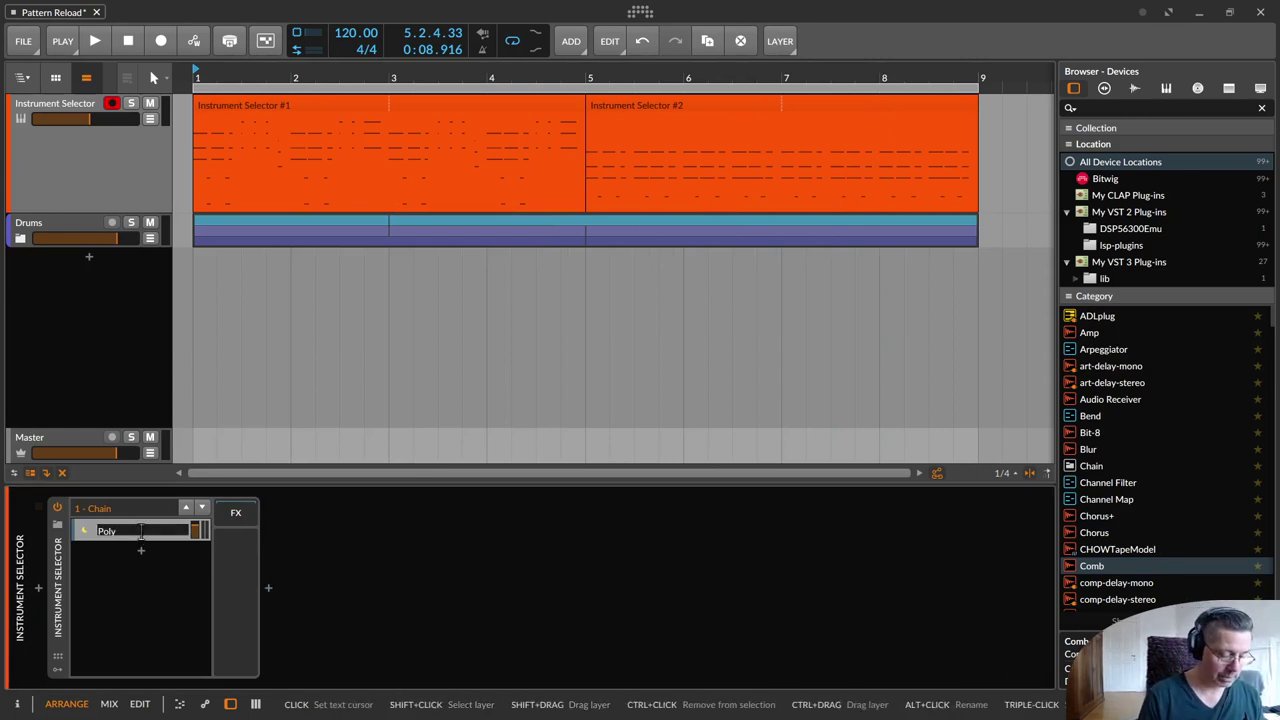
{"action": "key", "text": "Return"}
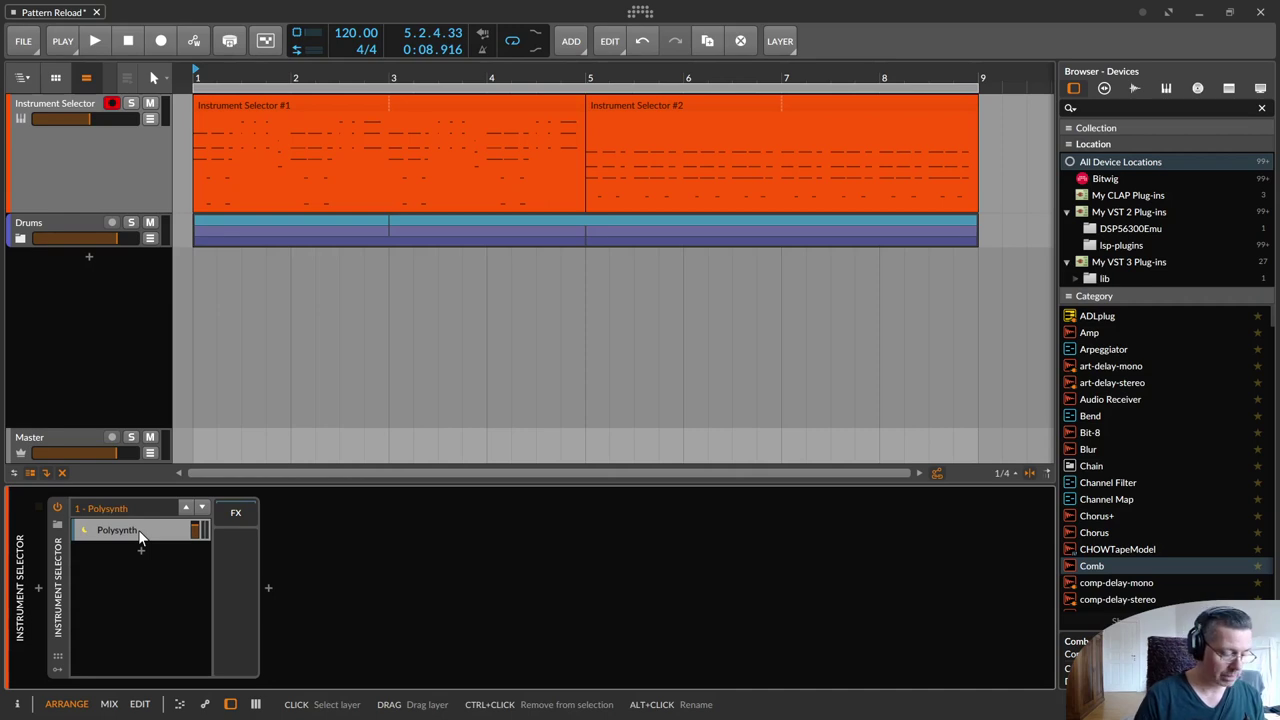
{"action": "key", "text": "ctrl+r"}
{"action": "key", "text": "End"}
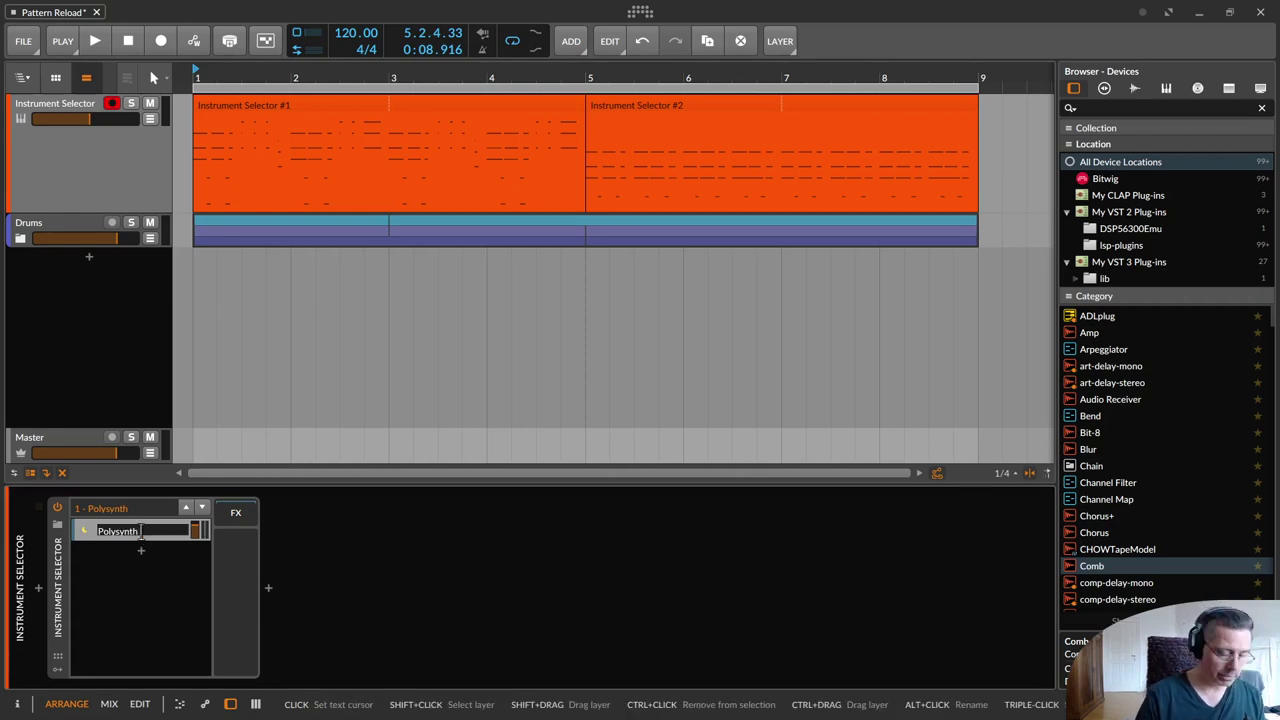
{"action": "type", "text": "original"}
{"action": "key", "text": "Return"}
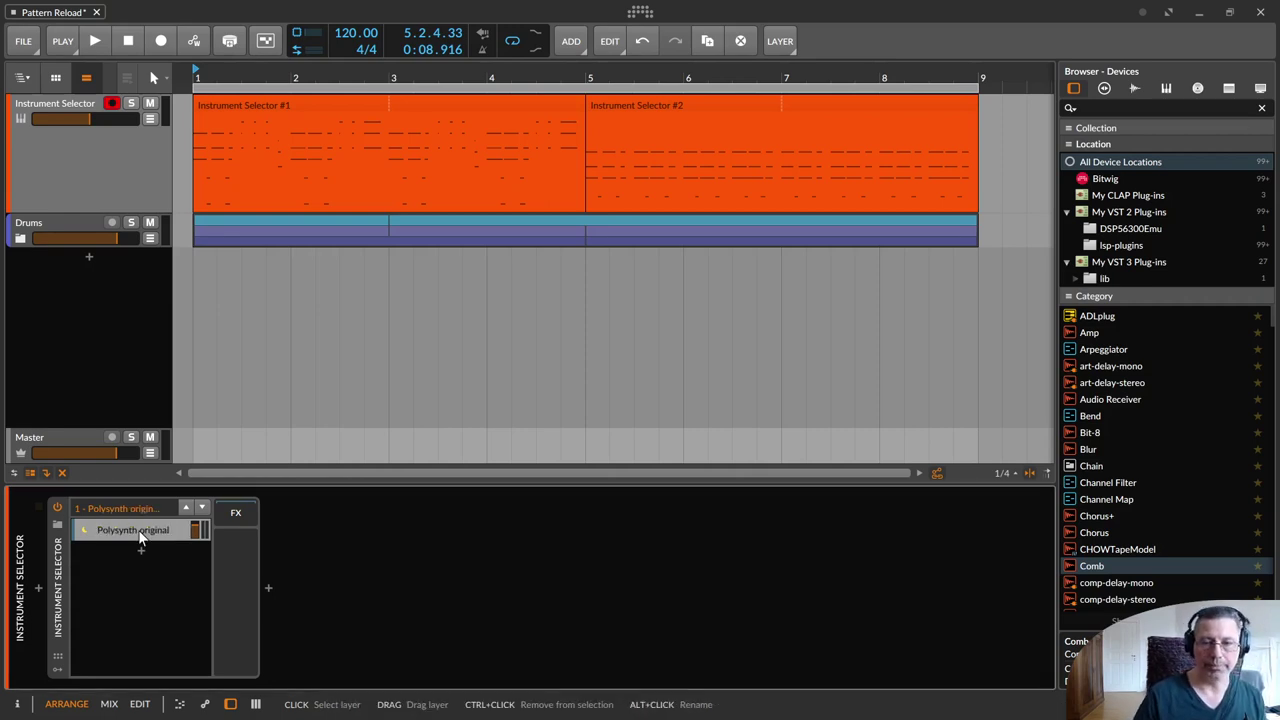
Step: Duplicate the Polysynth original layer twice inside the Instrument Selector
{"action": "left_click", "coordinate": [140, 538]}
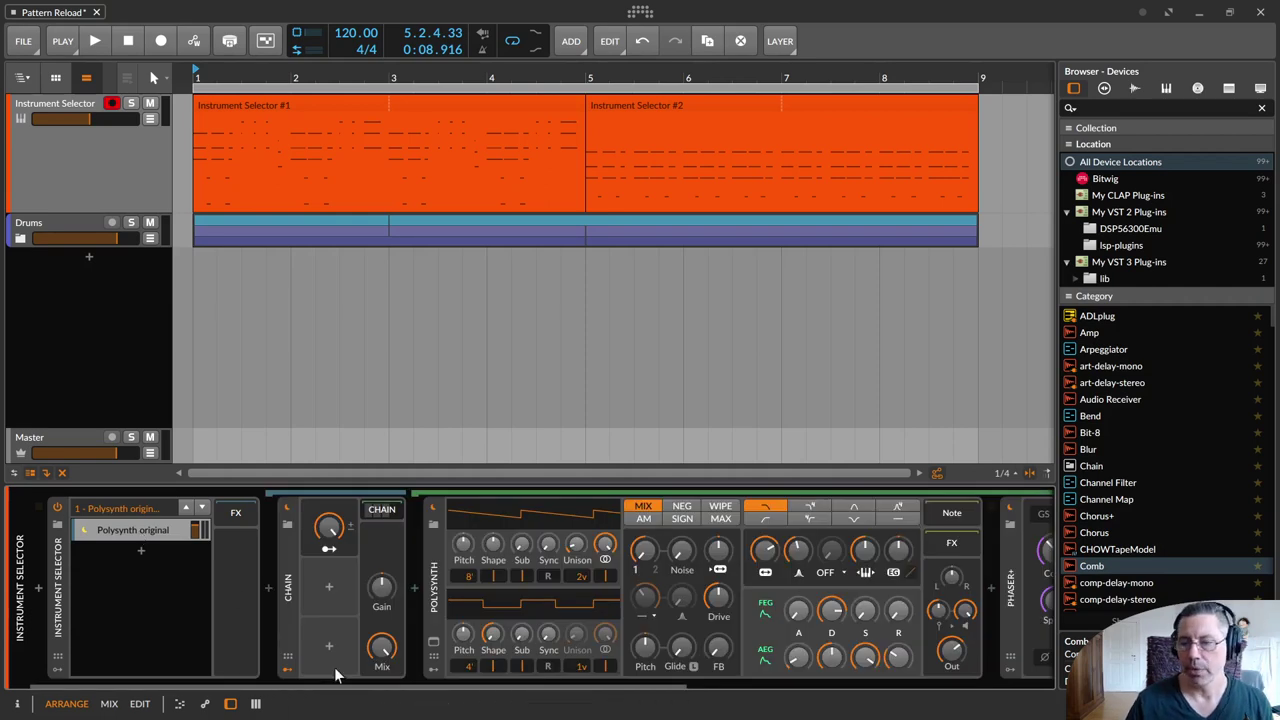
{"action": "left_click_drag", "start_coordinate": [329, 688], "coordinate": [280, 710]}
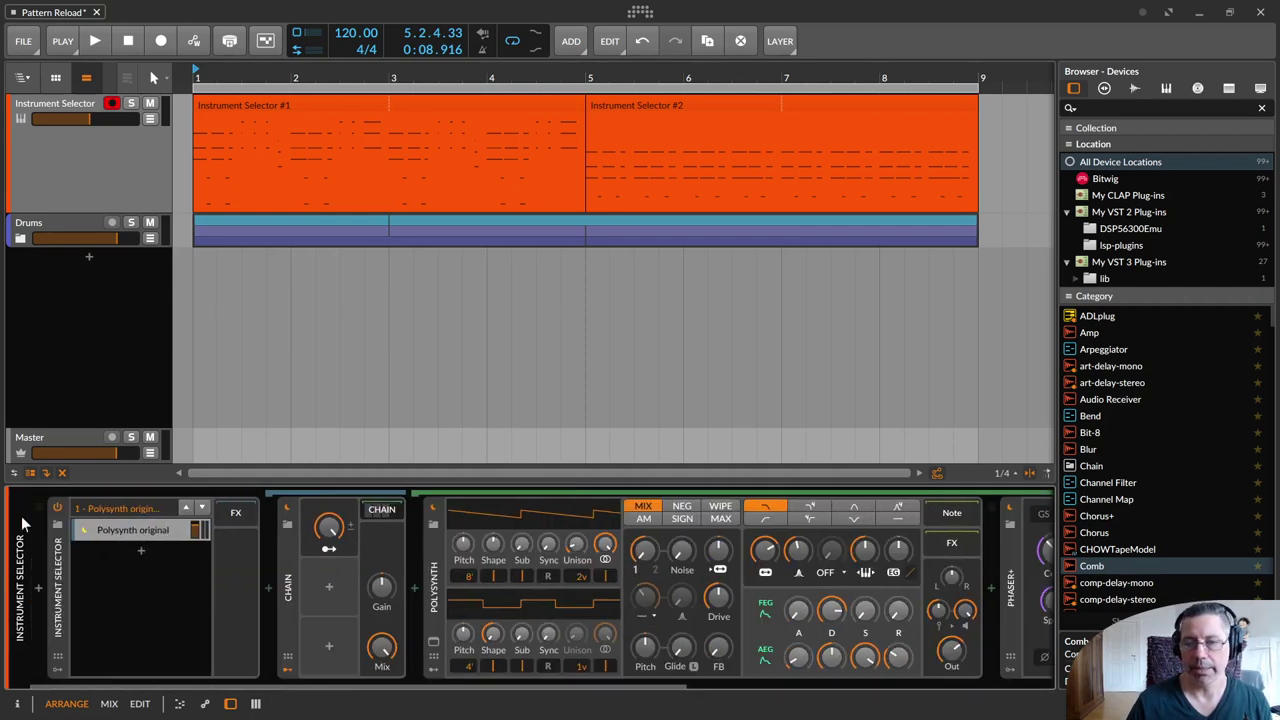
{"action": "right_click", "coordinate": [117, 532]}
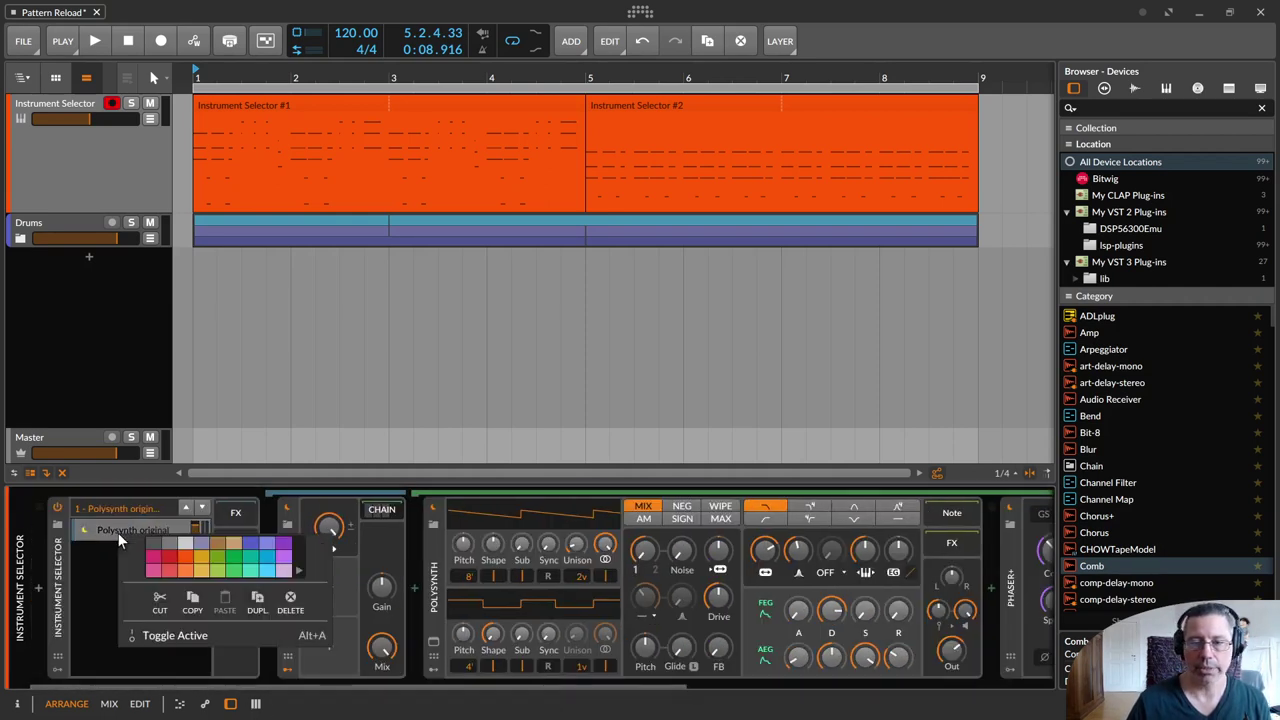
{"action": "left_click", "coordinate": [256, 602]}
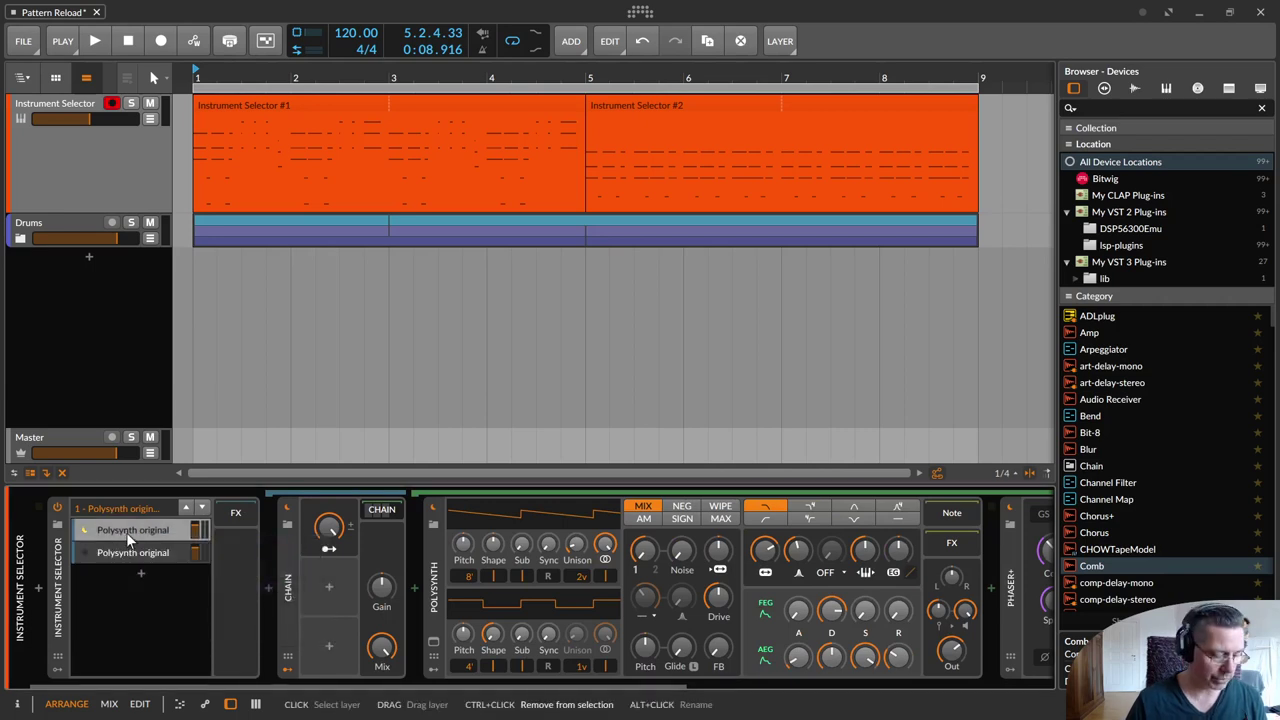
{"action": "key", "text": "ctrl+d"}
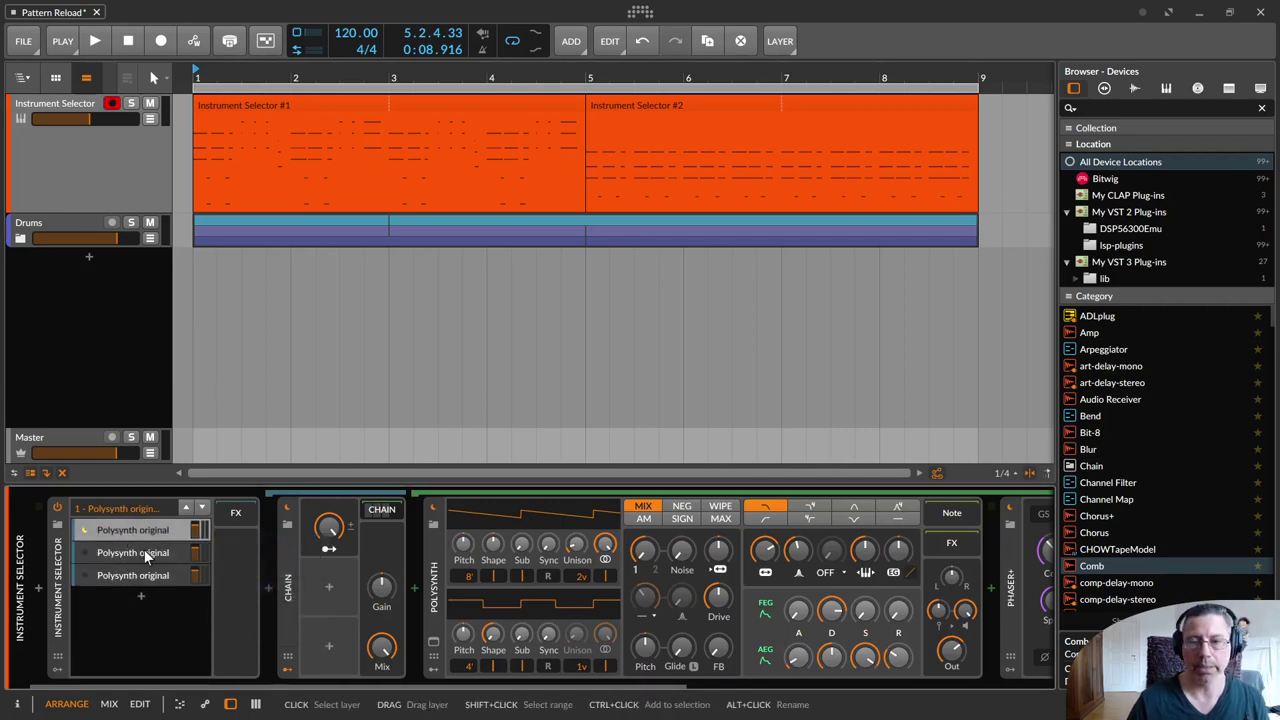
Step: Rename the two duplicated layers as Polysynth original 1 and Polysynth original 2
{"action": "left_click", "coordinate": [144, 549]}
{"action": "double_click", "coordinate": [144, 549]}
{"action": "key", "text": "End"}
{"action": "key", "text": "BackSpace"}
{"action": "key", "text": "BackSpace"}
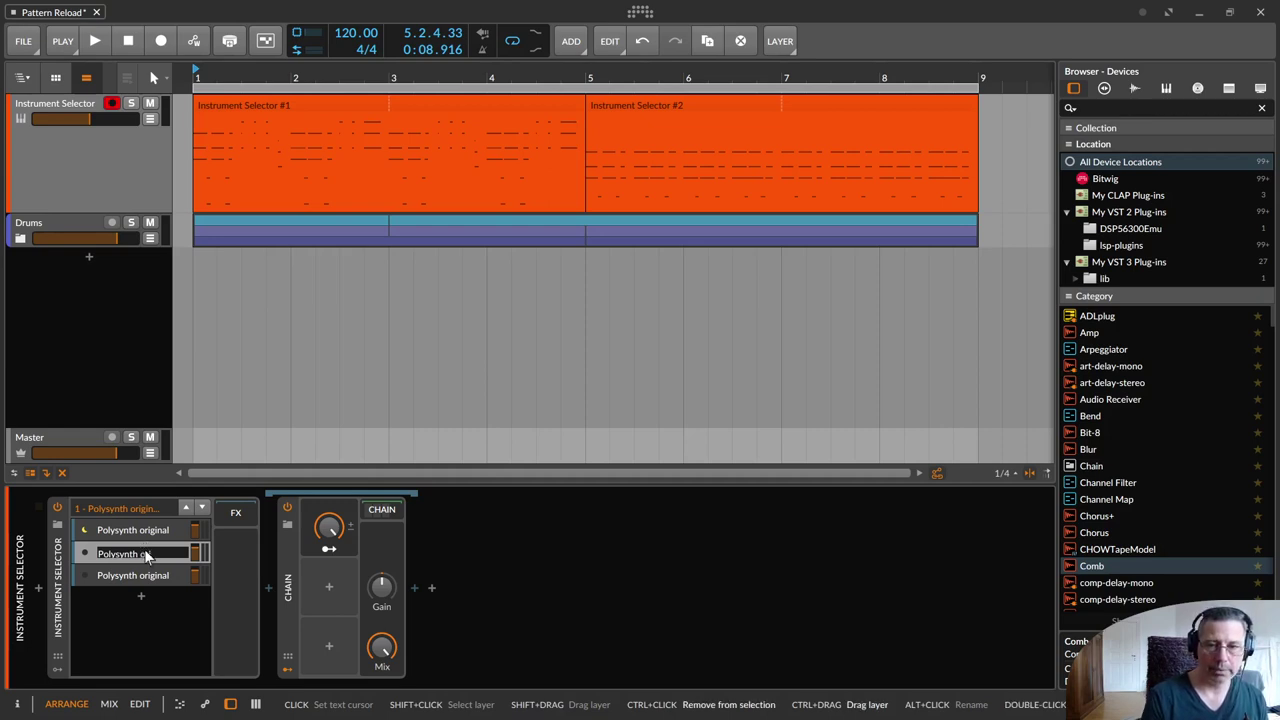
{"action": "type", "text": "al 1"}
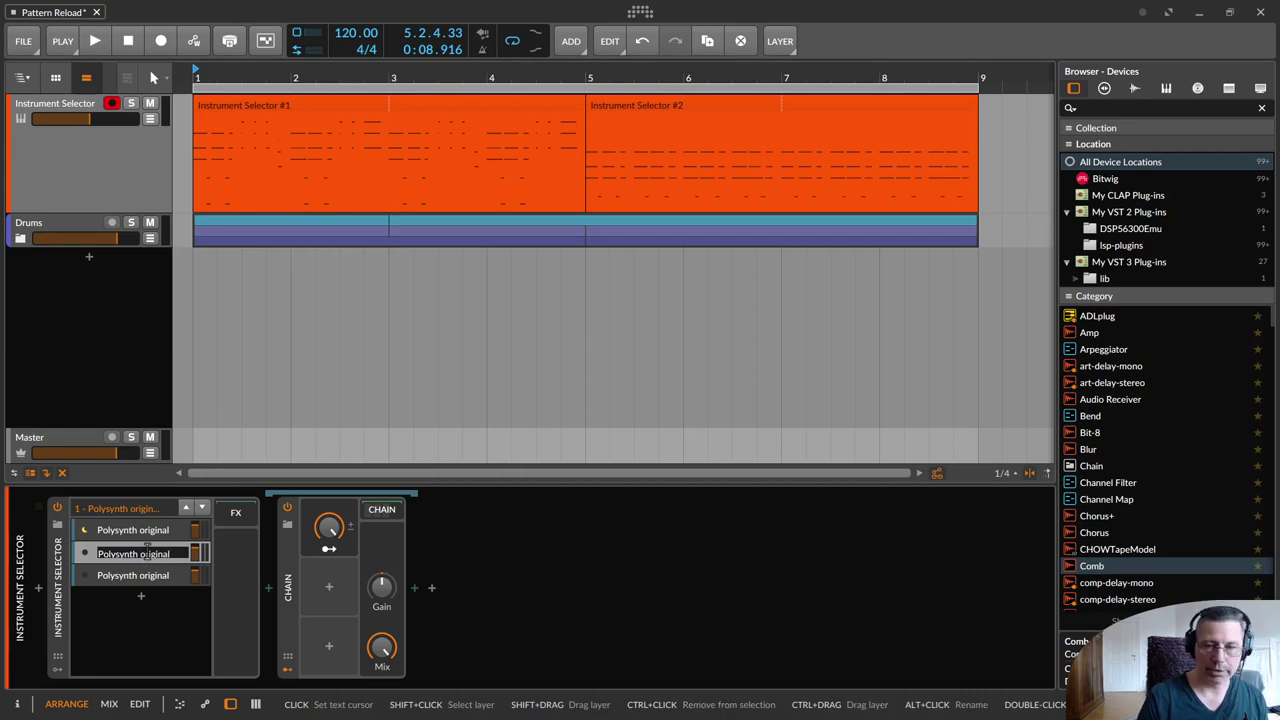
{"action": "key", "text": "Return"}
{"action": "key", "text": "Down"}
{"action": "key", "text": "ctrl+r"}
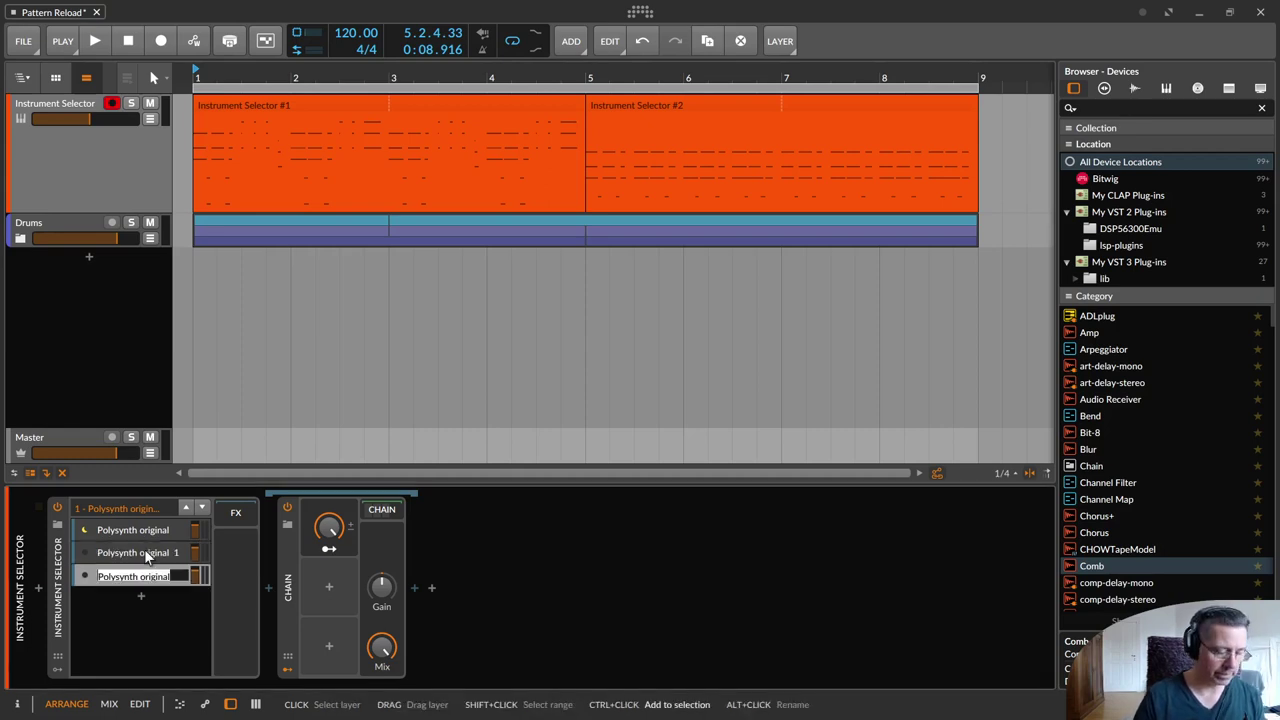
{"action": "type", "text": "2"}
{"action": "key", "text": "Return"}
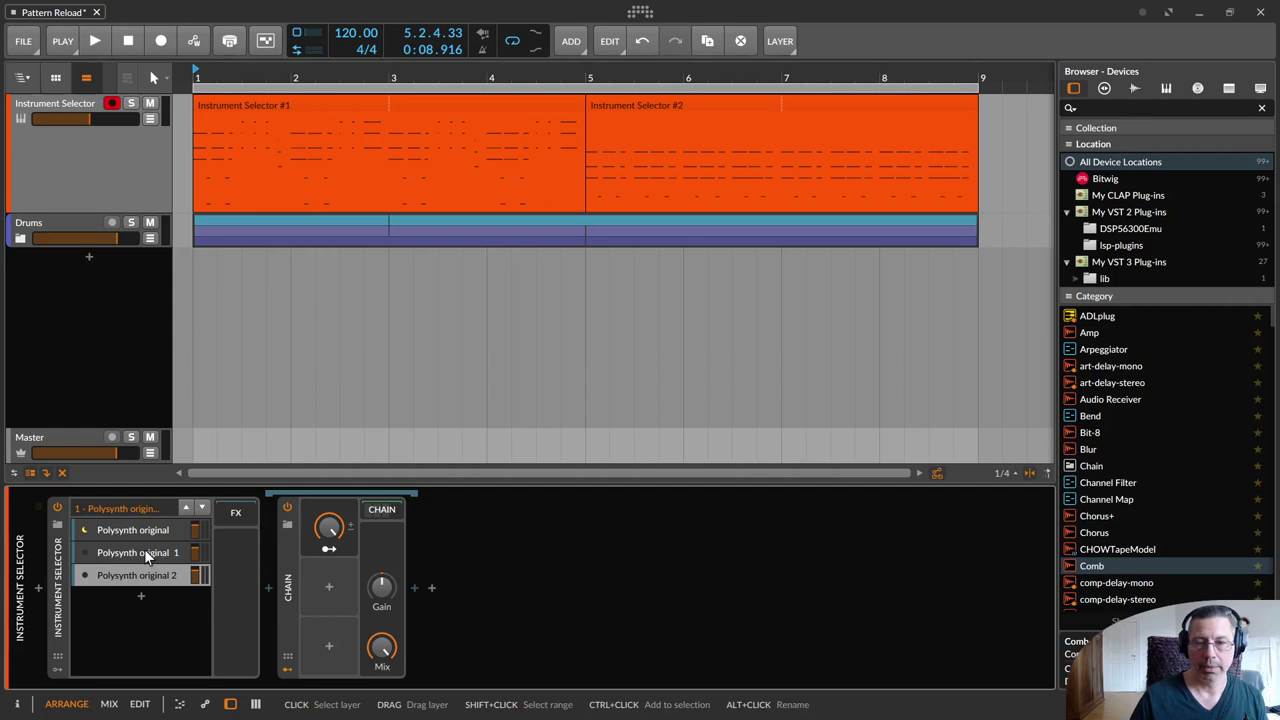
Step: Make Polysynth original 1 the active layer and show the devices nested in its Chain
{"action": "left_click", "coordinate": [161, 530]}
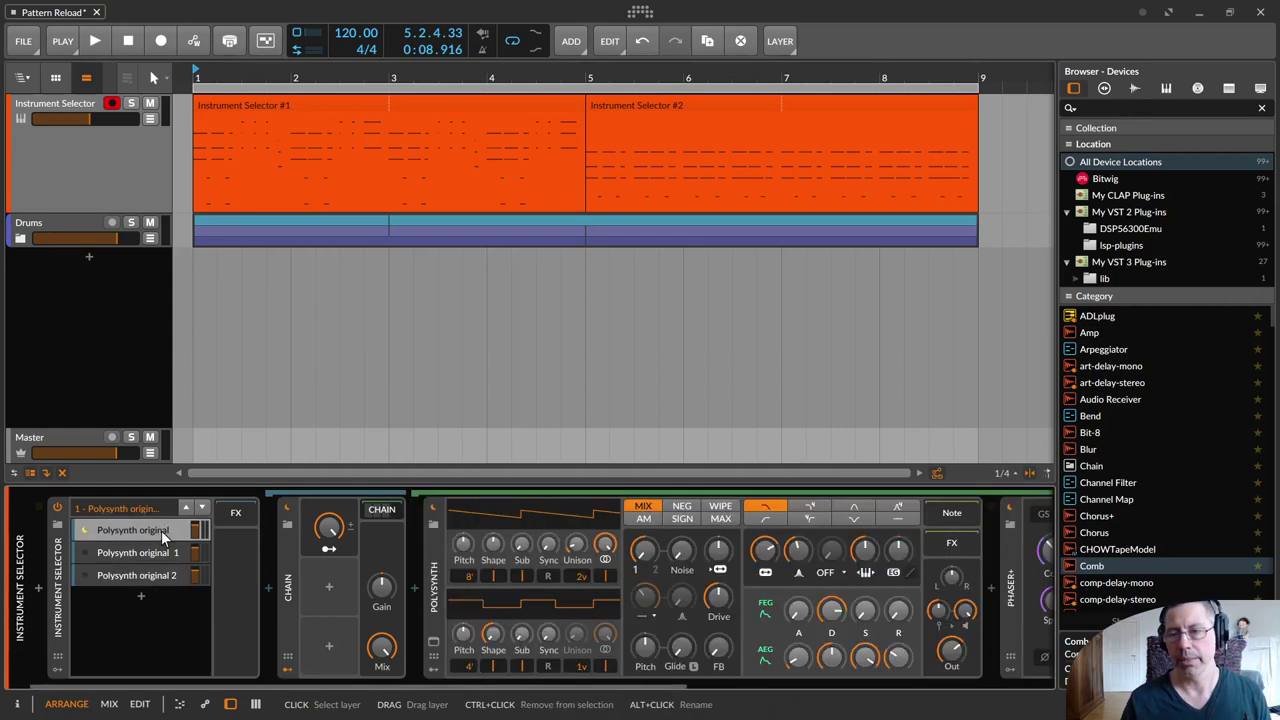
{"action": "left_click", "coordinate": [114, 550]}
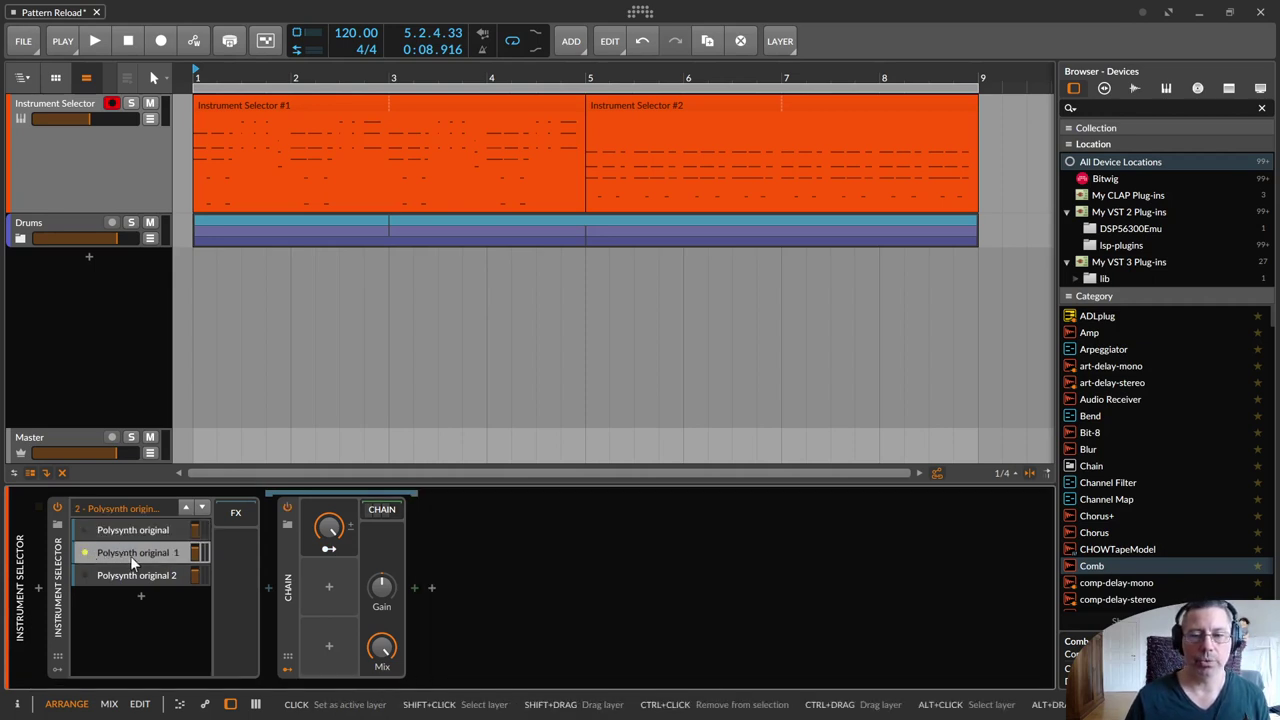
{"action": "left_click", "coordinate": [381, 510]}
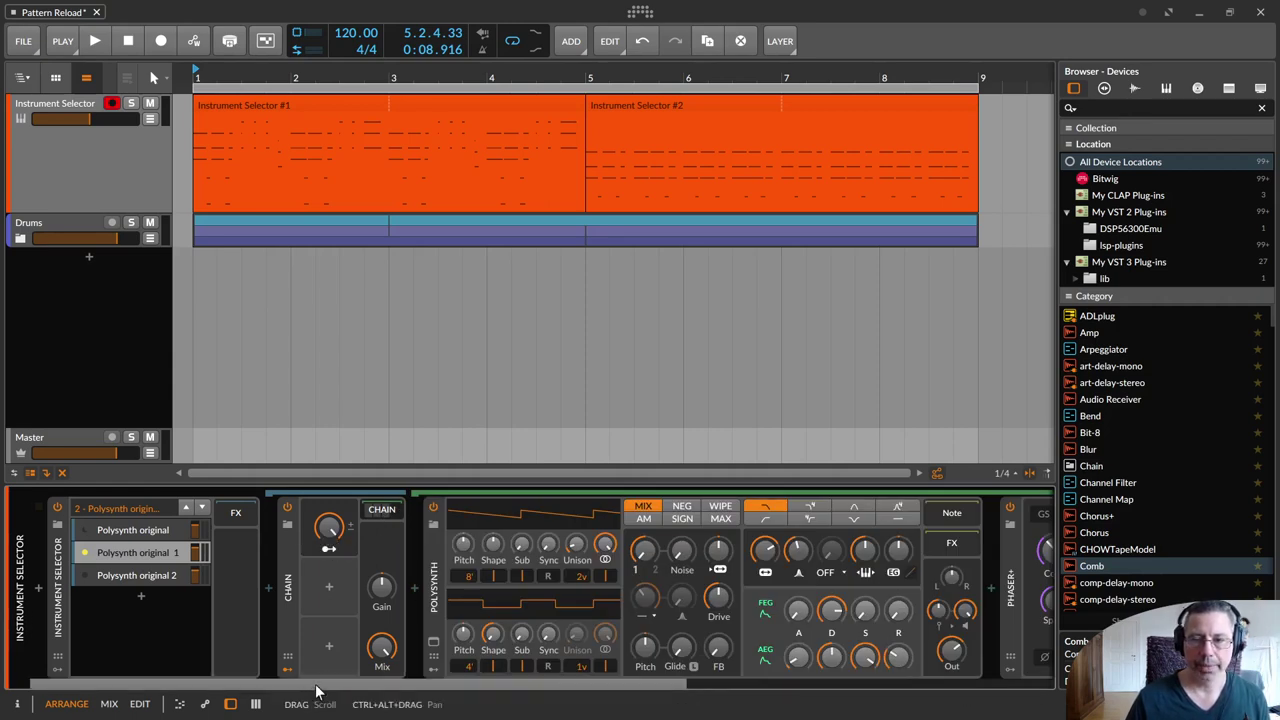
{"action": "left_click_drag", "start_coordinate": [315, 684], "coordinate": [365, 684]}
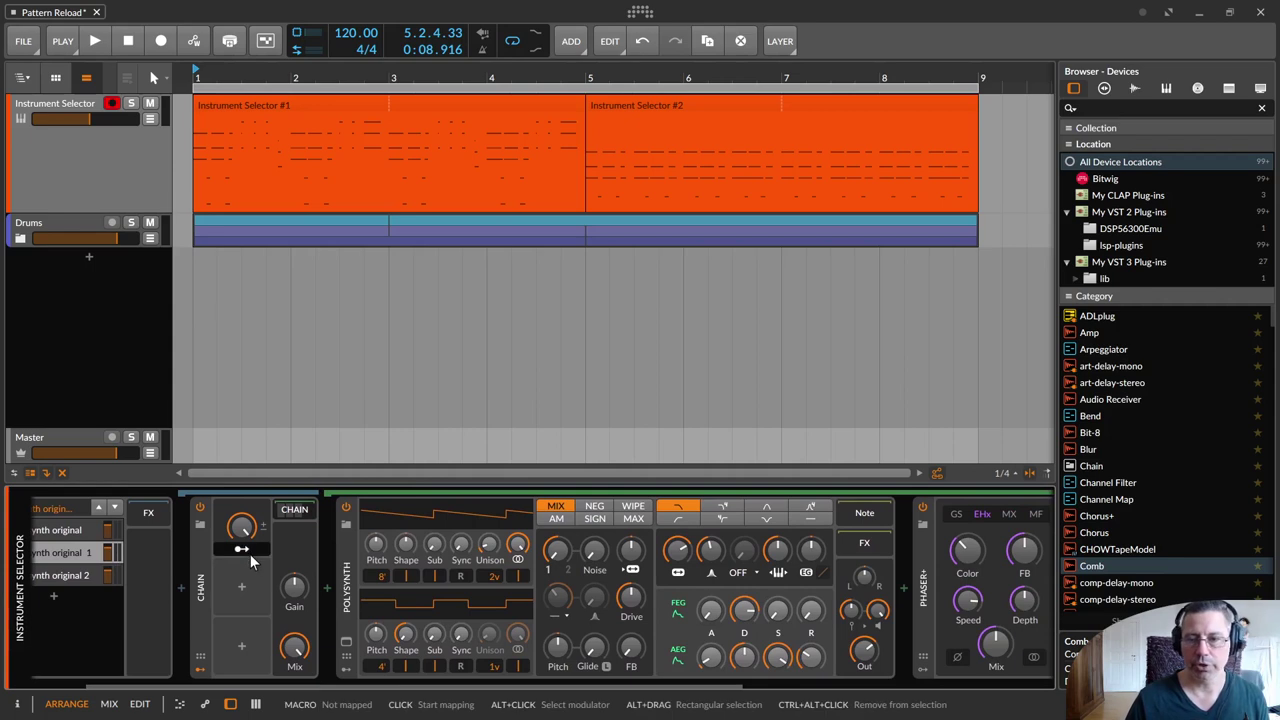
Step: Play back the Polysynth original 1 layer and look over the Polysynth, Phaser+ and Reverb devices in its Chain
{"action": "key", "text": "space"}
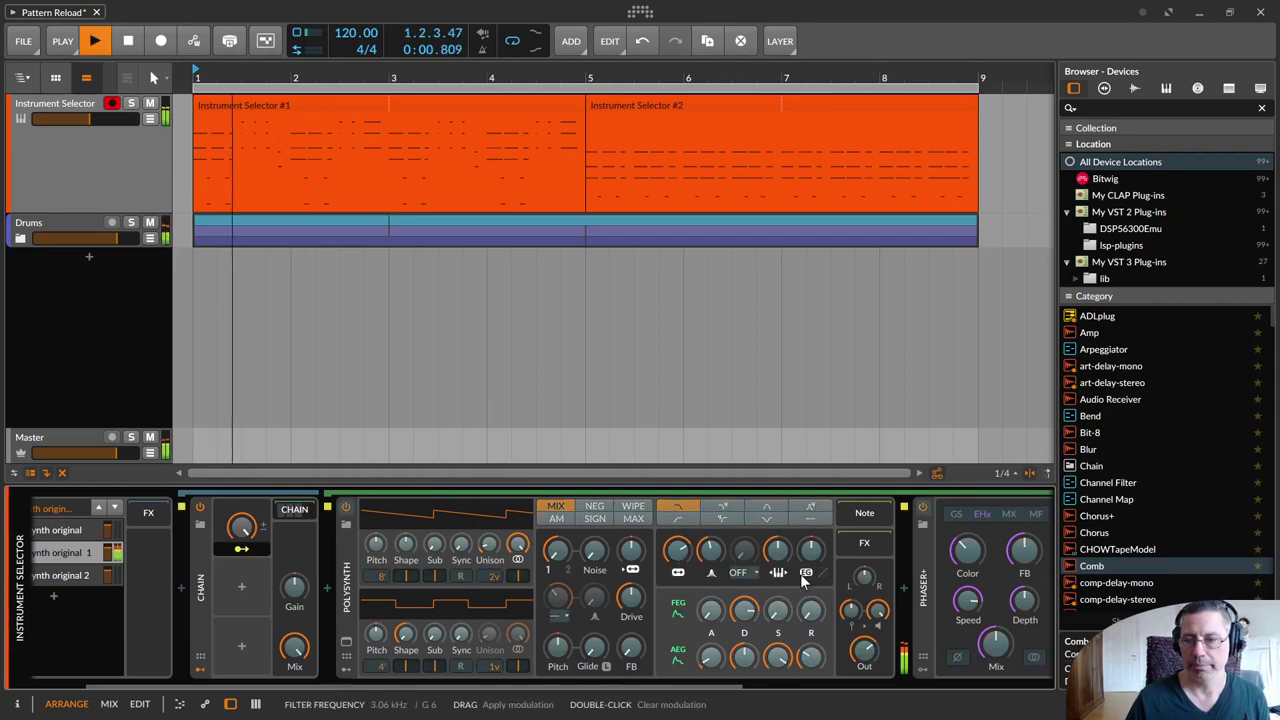
{"action": "key", "text": "space"}
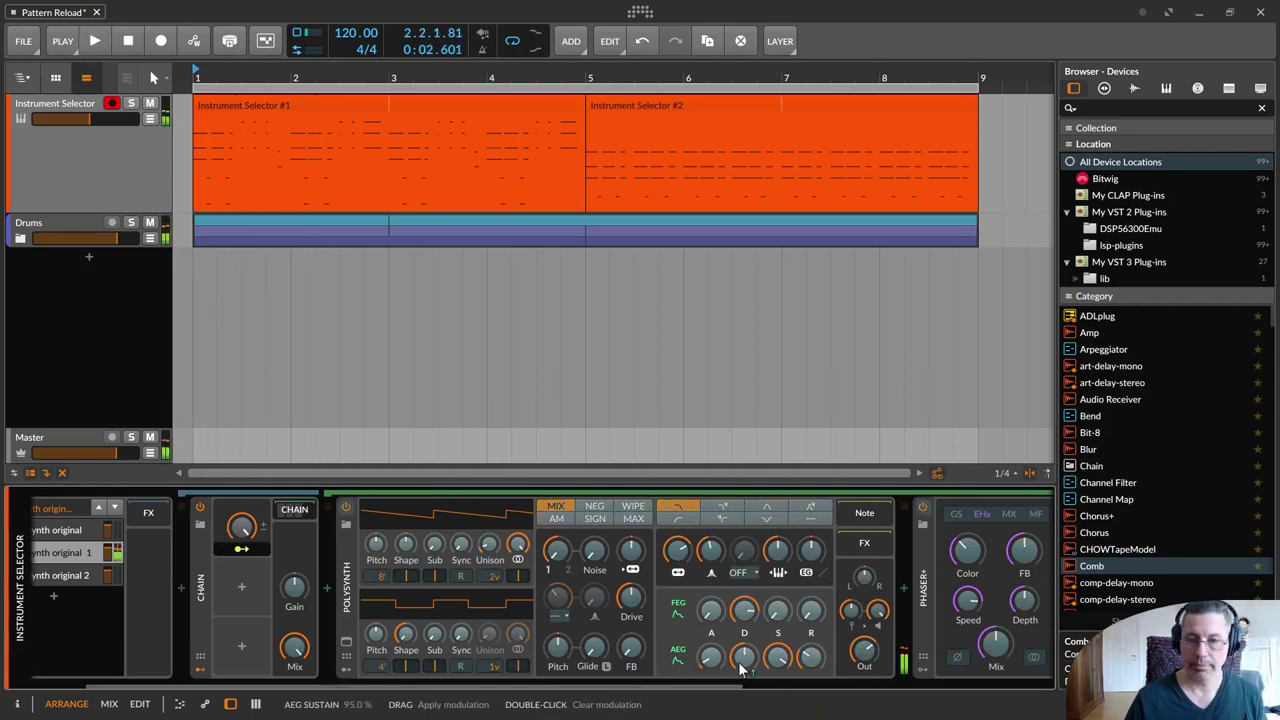
{"action": "left_click_drag", "start_coordinate": [609, 688], "coordinate": [1020, 713]}
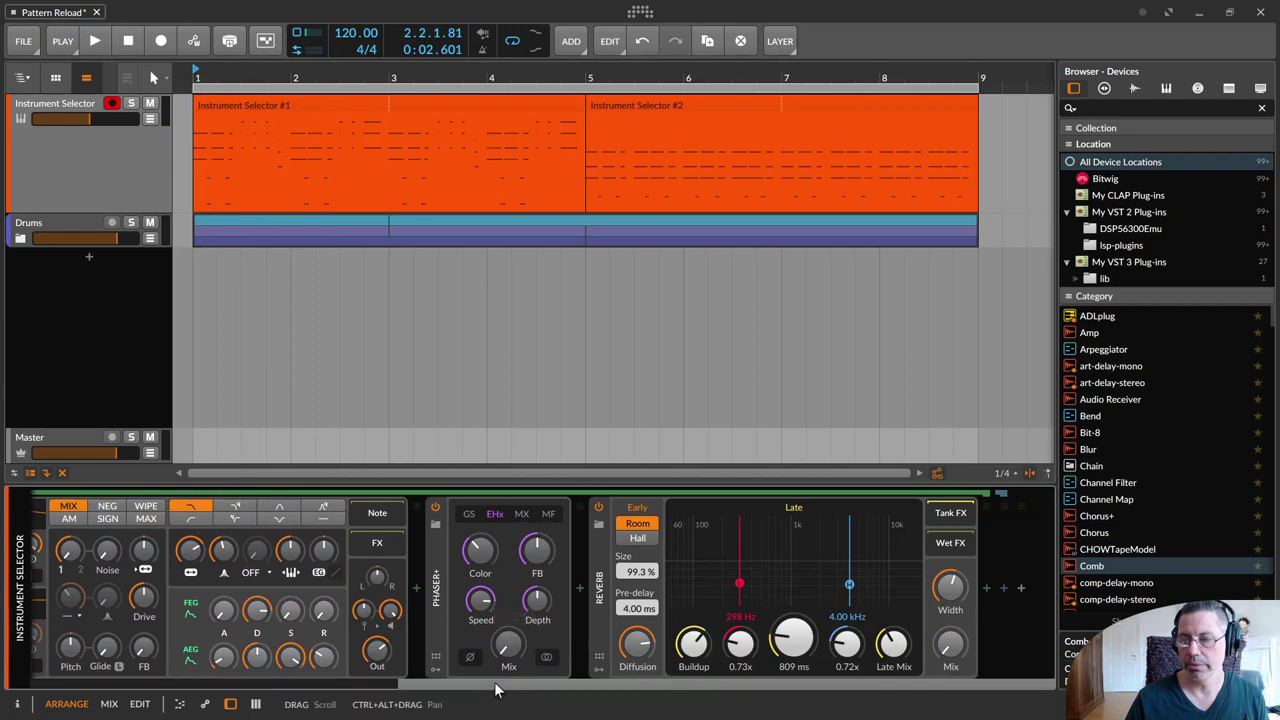
{"action": "scroll", "coordinate": [110, 638], "scroll_direction": "up", "scroll_amount": 5}
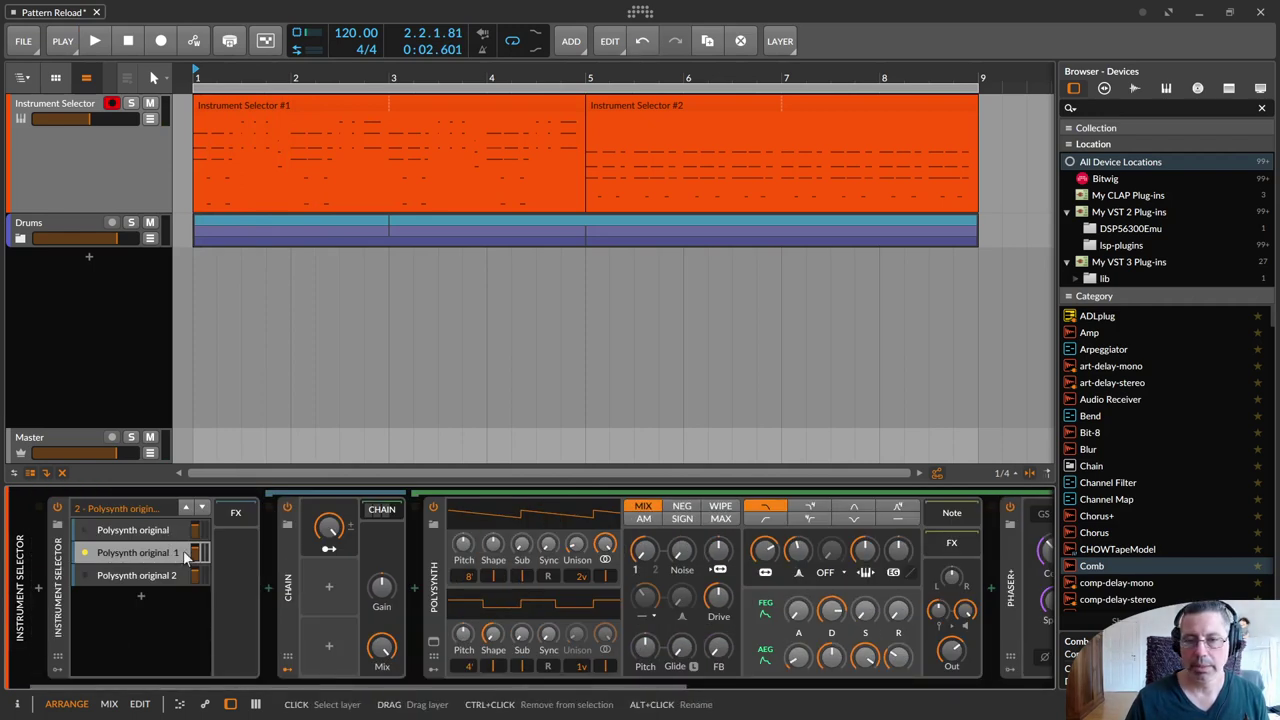
Step: During playback, map the Chain macro to Polysynth filter resonance (-45.2 %), filter frequency (11.20 st), OSC1 sub level (16.40 %), oscillator mix and glide time (+0.06)
{"action": "key", "text": "space"}
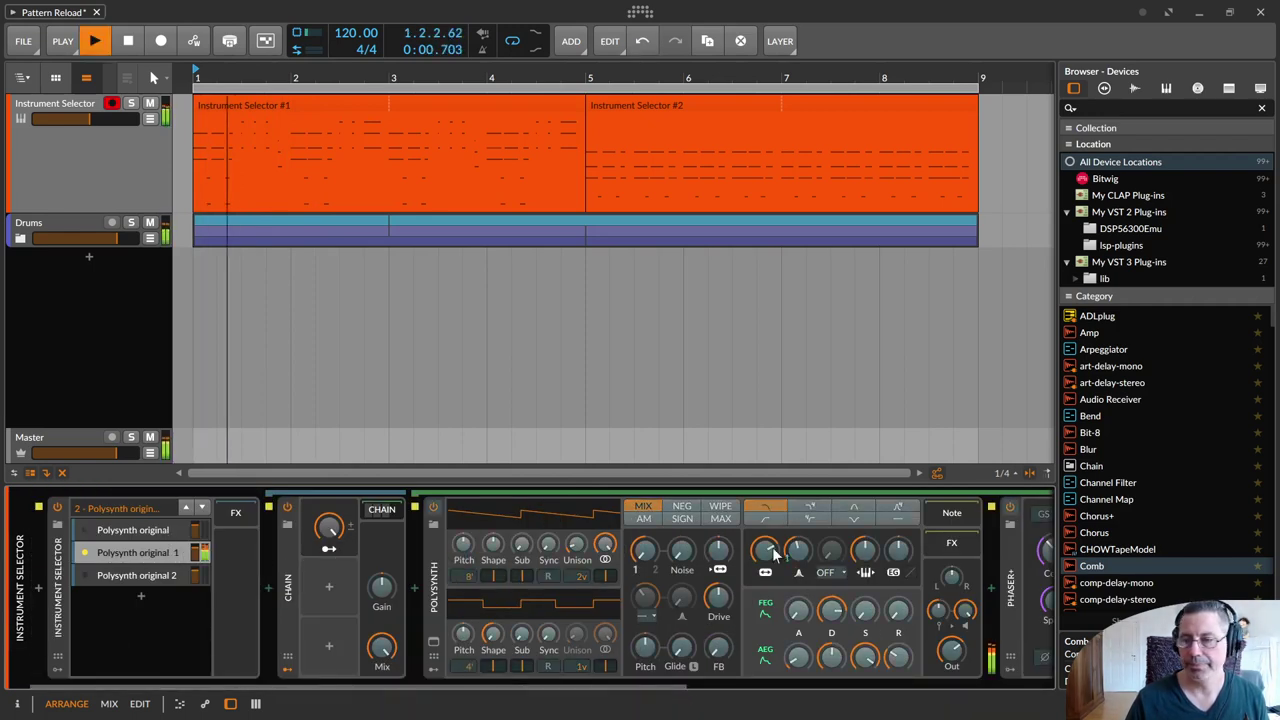
{"action": "left_click_drag", "start_coordinate": [773, 549], "coordinate": [798, 610]}
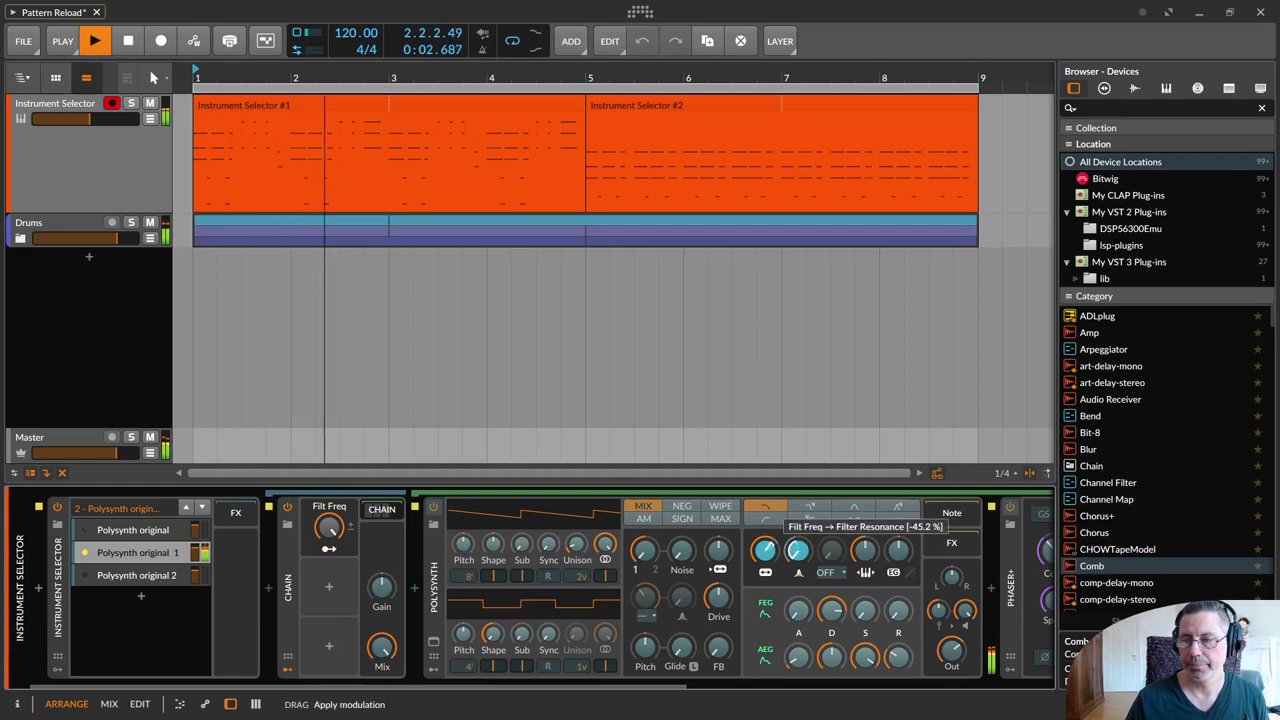
{"action": "left_click_drag", "start_coordinate": [767, 549], "coordinate": [767, 524]}
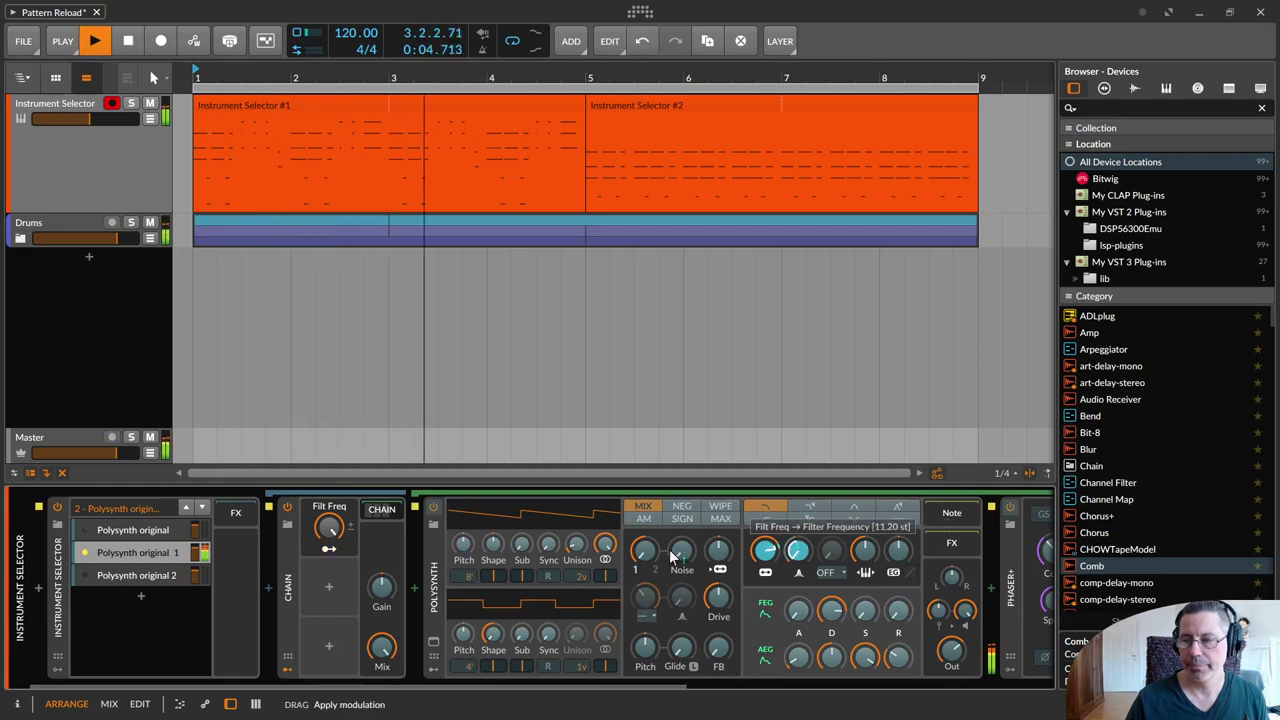
{"action": "left_click_drag", "start_coordinate": [521, 545], "coordinate": [521, 530]}
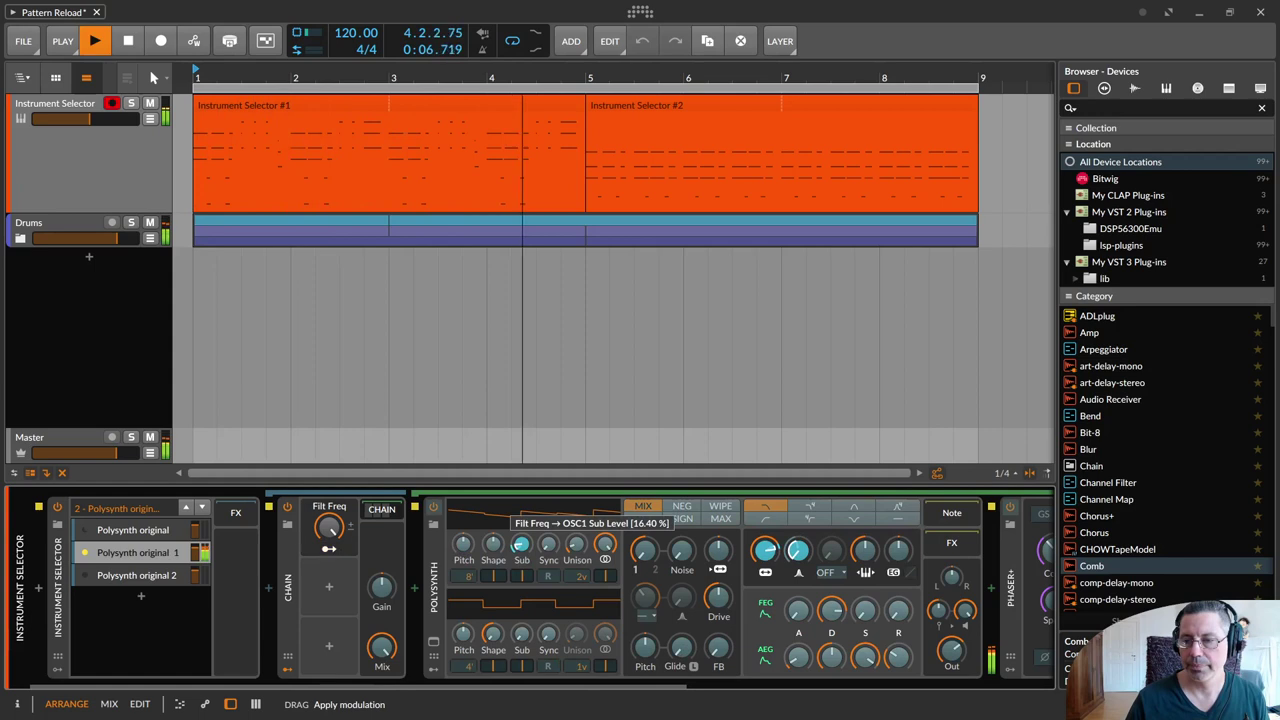
{"action": "left_click_drag", "start_coordinate": [643, 552], "coordinate": [643, 540]}
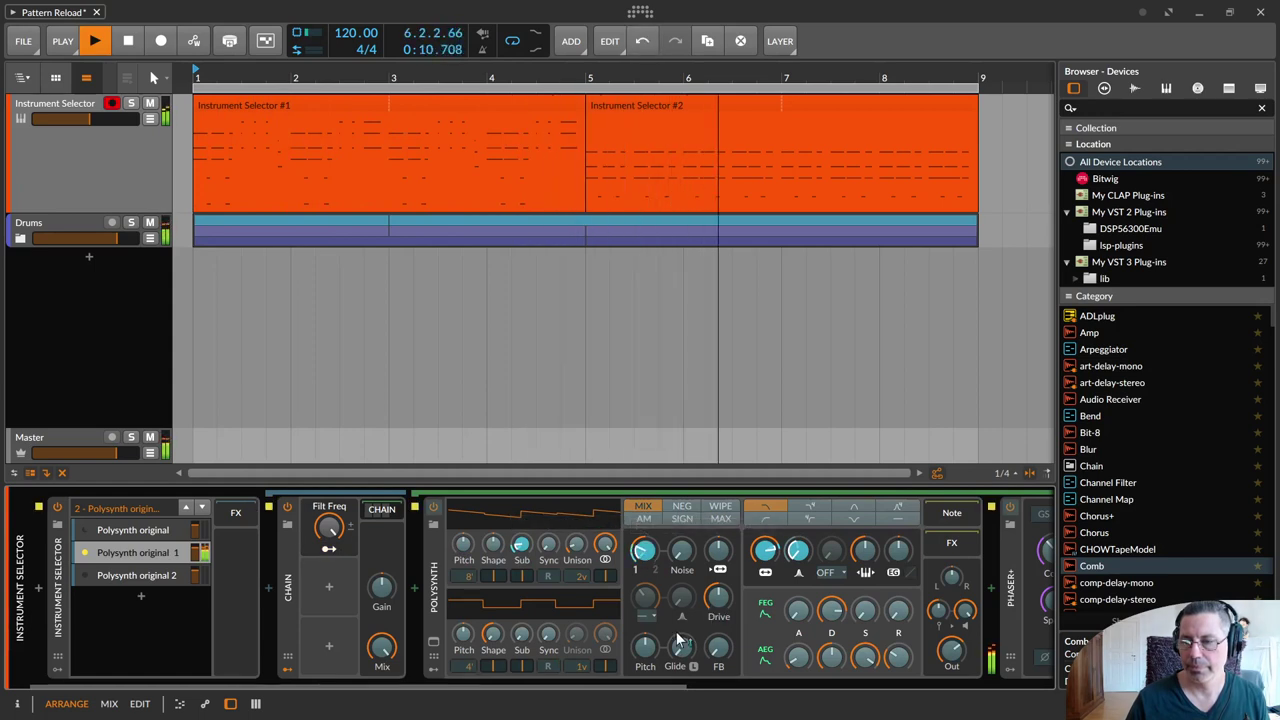
{"action": "left_click_drag", "start_coordinate": [681, 648], "coordinate": [681, 631]}
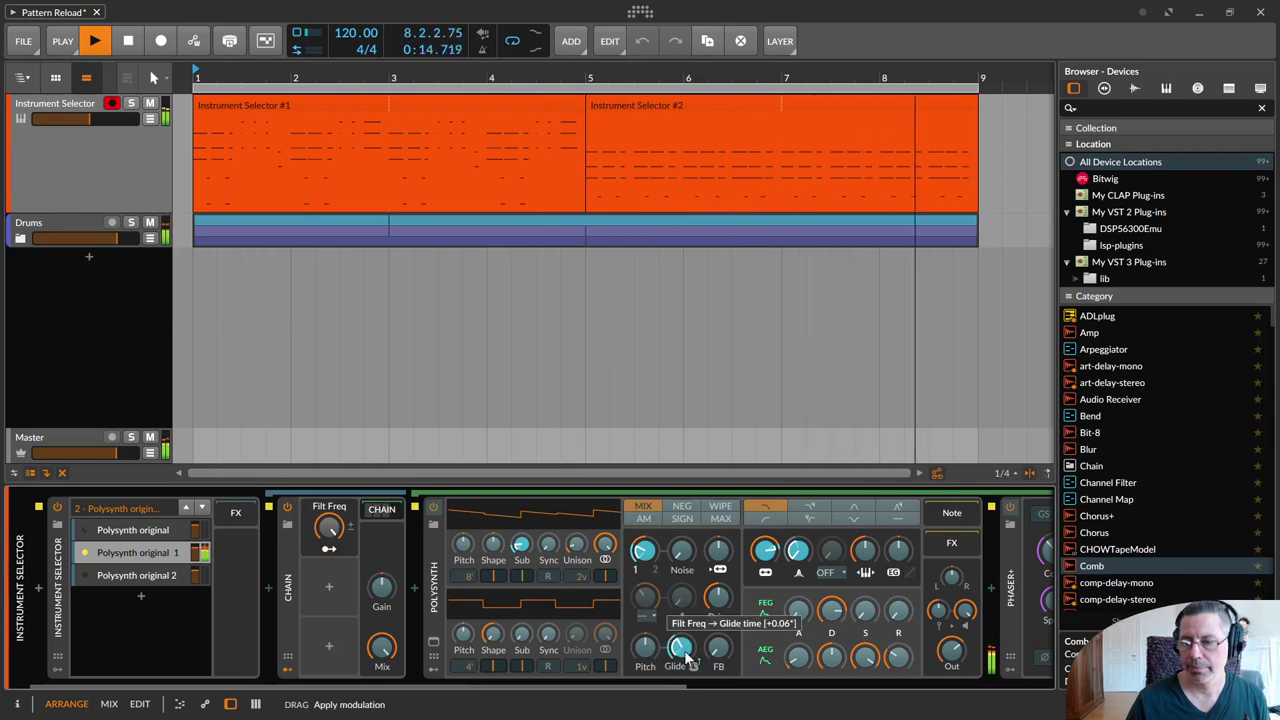
Step: Extend the Filt Freq macro's modulation to the Phaser+ Mix, Speed, FB and stereo switch
{"action": "left_click_drag", "start_coordinate": [657, 687], "coordinate": [946, 696]}
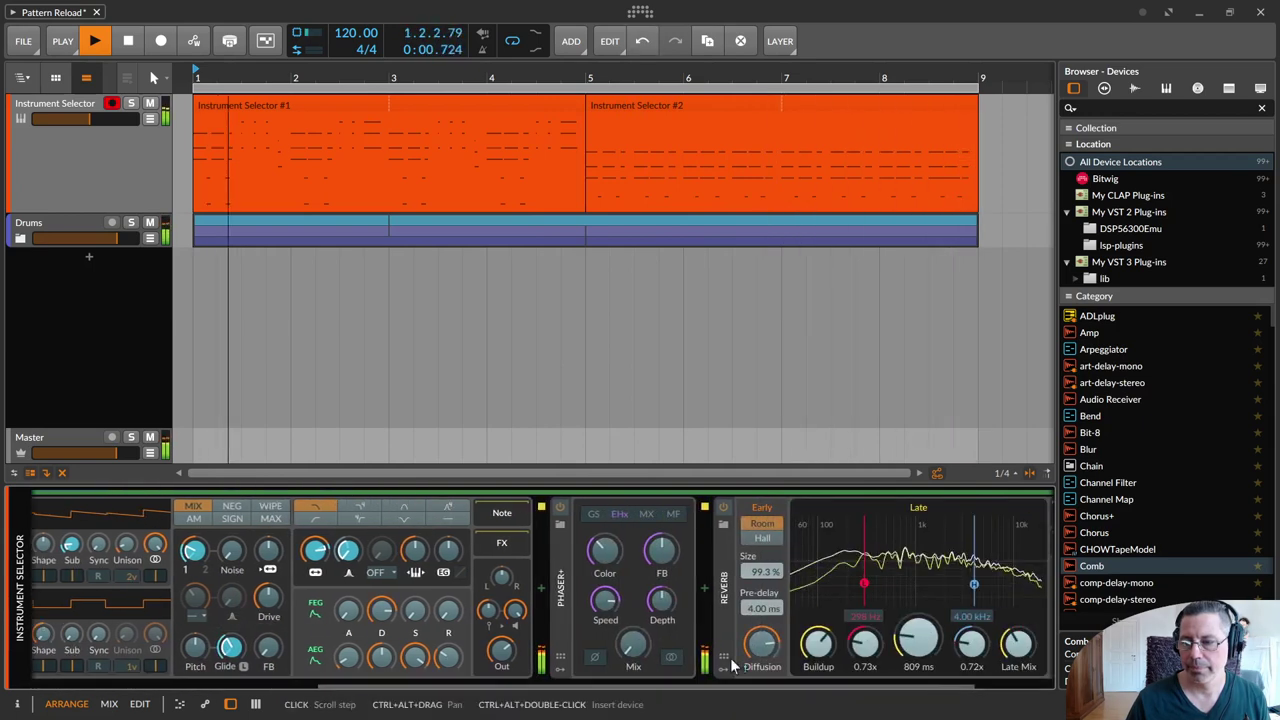
{"action": "left_click_drag", "start_coordinate": [633, 645], "coordinate": [605, 592]}
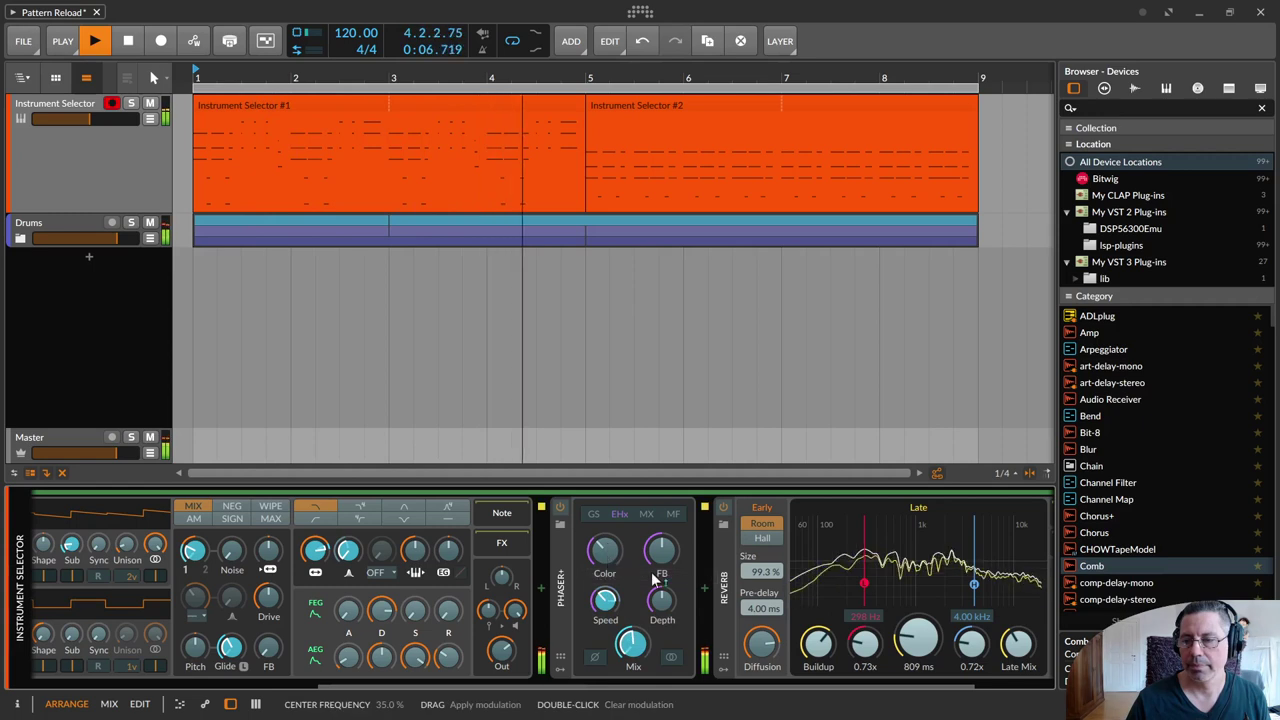
{"action": "left_click_drag", "start_coordinate": [661, 550], "coordinate": [661, 540]}
{"action": "left_click_drag", "start_coordinate": [660, 603], "coordinate": [605, 592]}
Step: Map the Filt Freq macro to the Reverb's Mix (28.40 %), low-band decay factor, Late Mix (-20.8 %) and decay time, and stop playback
{"action": "left_click_drag", "start_coordinate": [664, 686], "coordinate": [741, 700]}
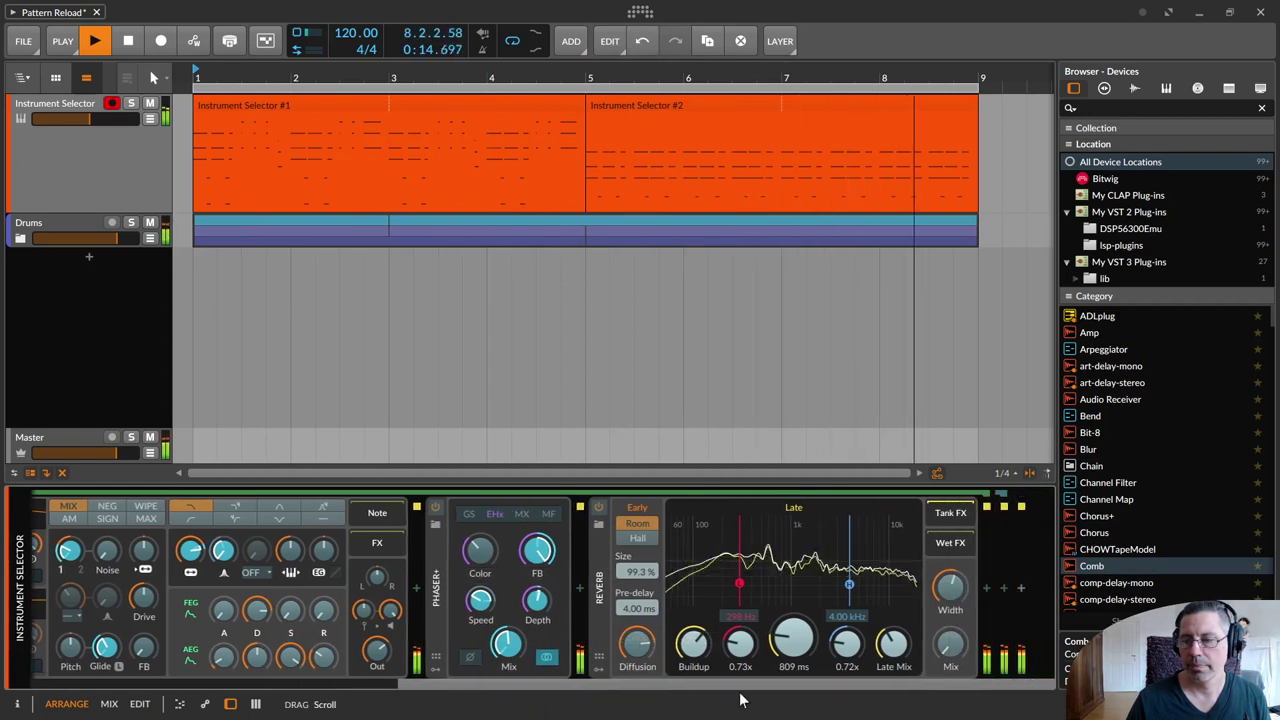
{"action": "left_click_drag", "start_coordinate": [944, 656], "coordinate": [944, 638]}
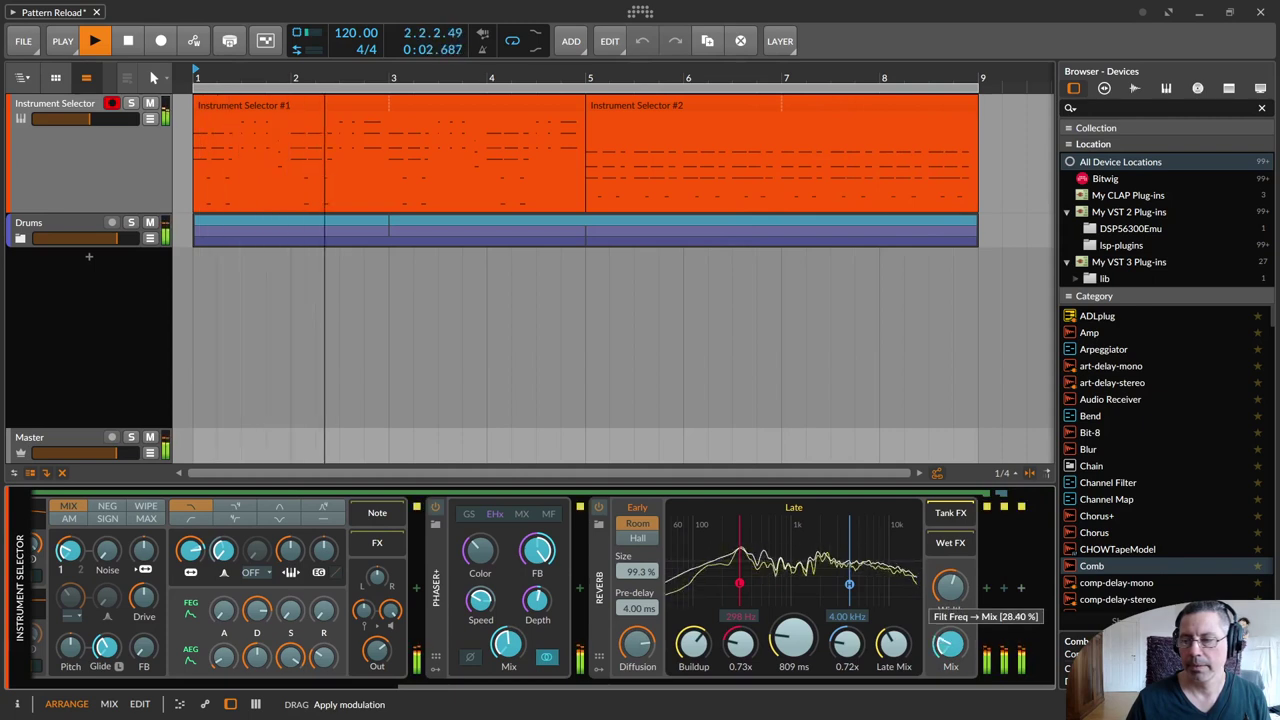
{"action": "left_click_drag", "start_coordinate": [738, 650], "coordinate": [738, 604]}
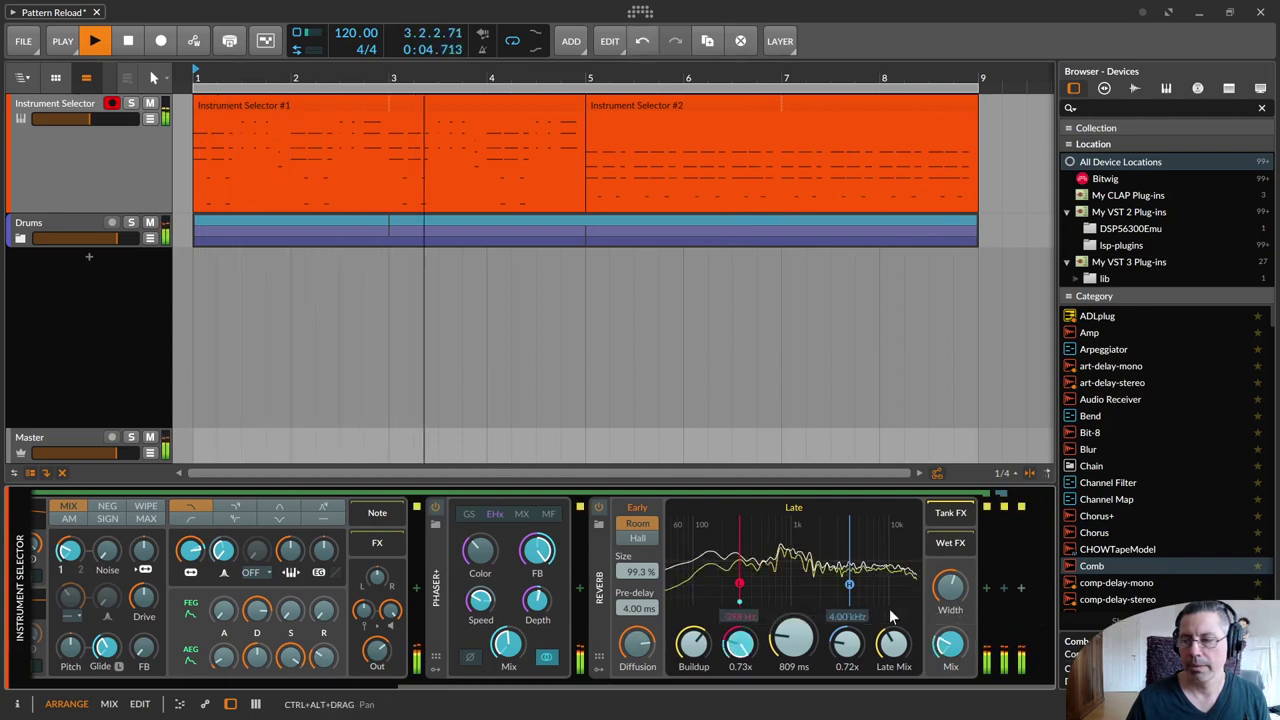
{"action": "left_click_drag", "start_coordinate": [893, 648], "coordinate": [893, 666]}
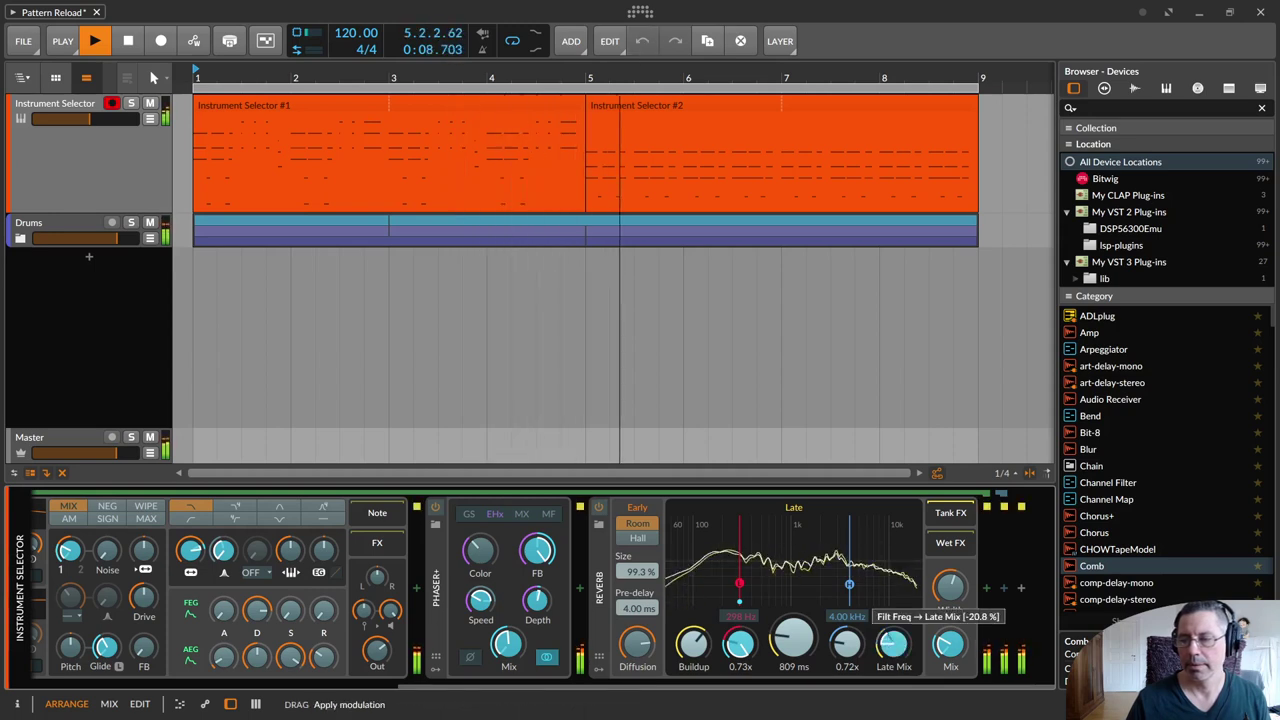
{"action": "left_click_drag", "start_coordinate": [793, 640], "coordinate": [793, 612]}
{"action": "left_click_drag", "start_coordinate": [525, 685], "coordinate": [397, 683]}
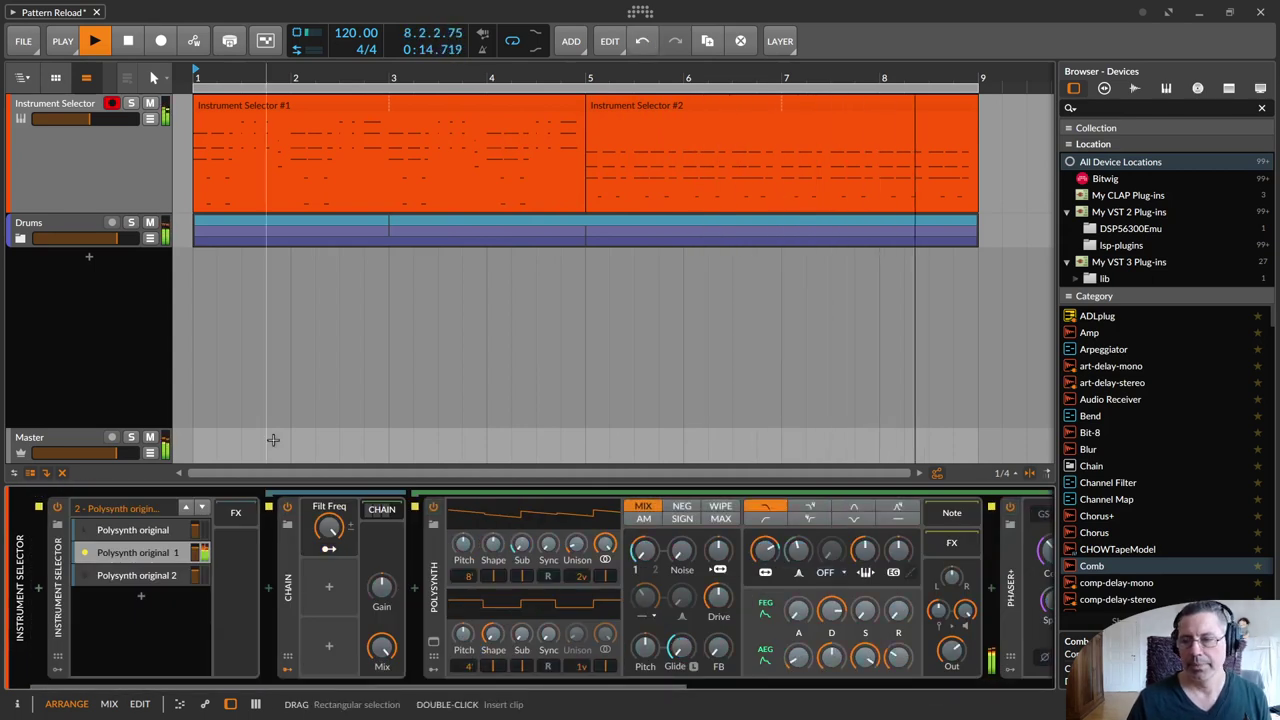
{"action": "key", "text": "space"}
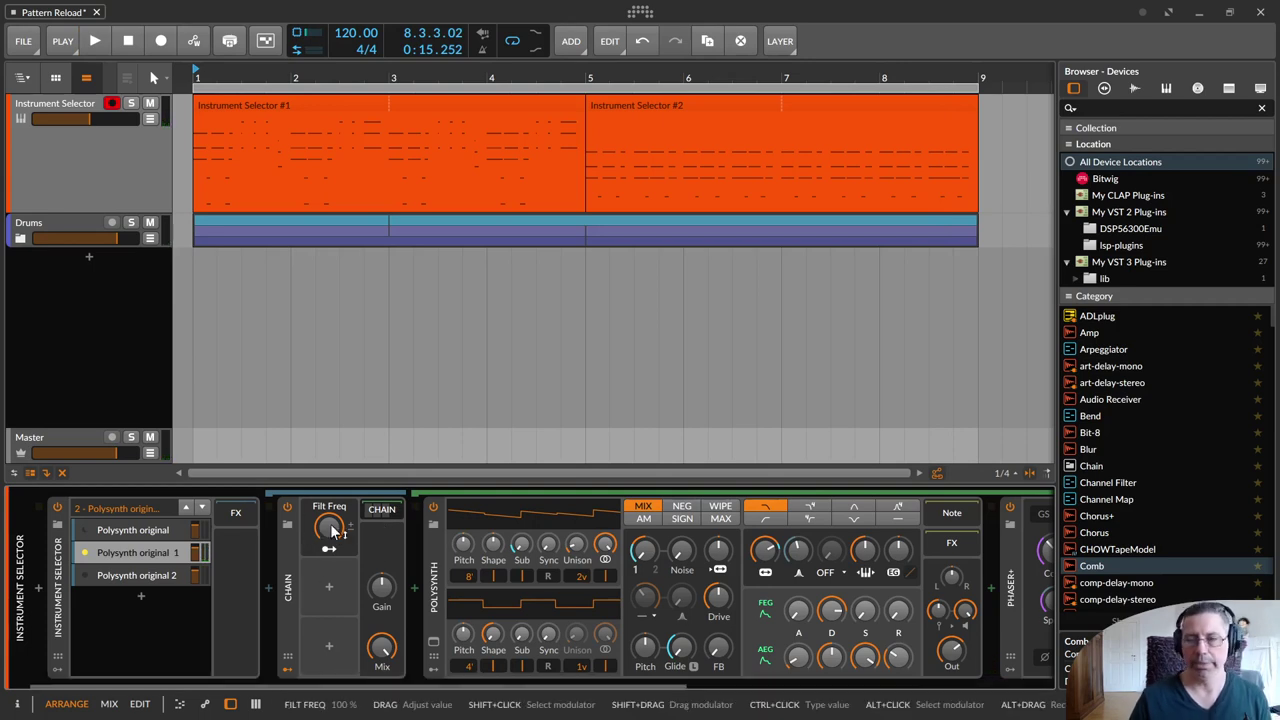
Step: Sweep the Filt Freq macro and listen to the Polysynth original 1 layer during playback
{"action": "left_click_drag", "start_coordinate": [333, 530], "coordinate": [328, 470]}
{"action": "key", "text": "space"}
{"action": "key", "text": "space"}
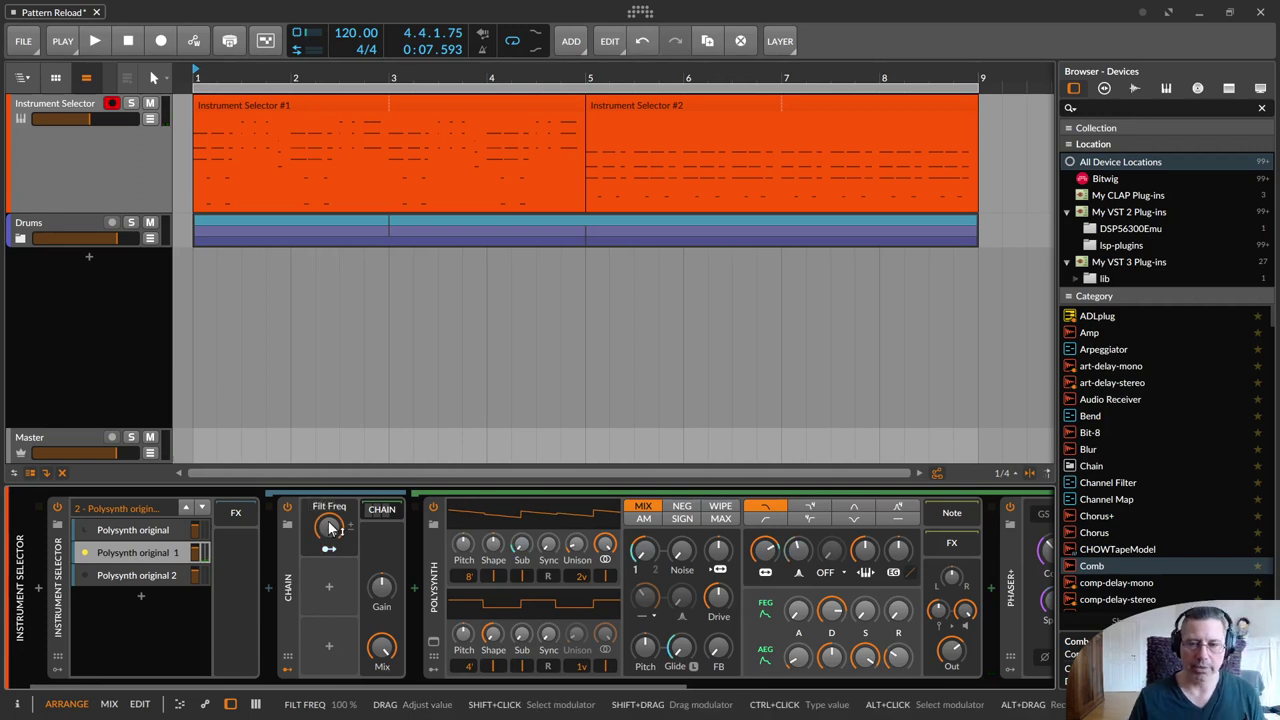
Step: Compare Polysynth original with Polysynth original 1 by switching the active layer during playback
{"action": "left_click", "coordinate": [85, 531]}
{"action": "key", "text": "space"}
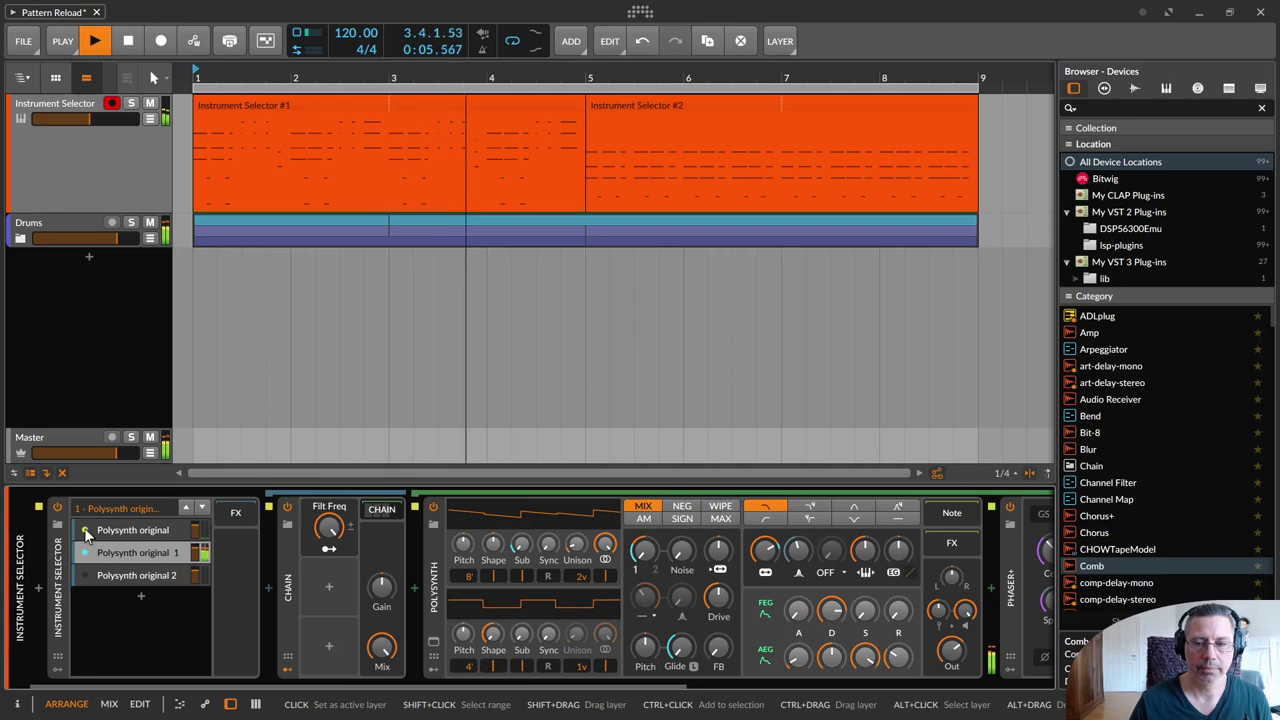
{"action": "left_click", "coordinate": [84, 549]}
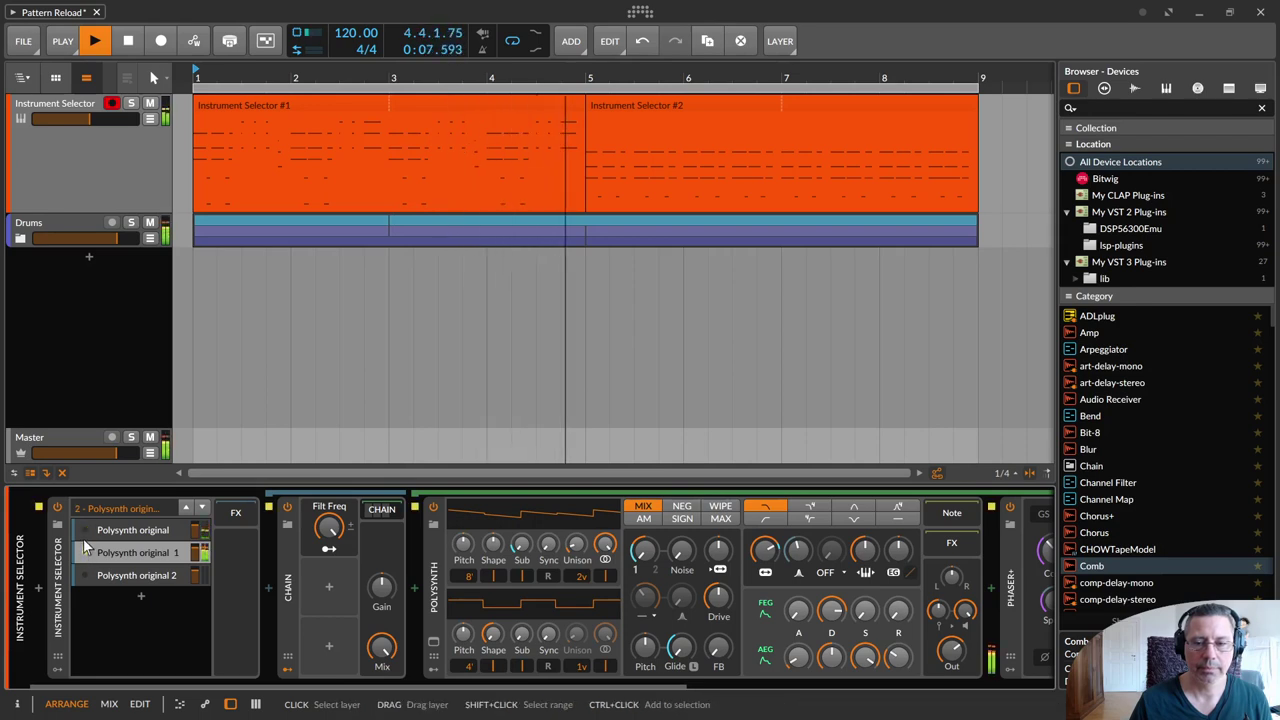
{"action": "key", "text": "space"}
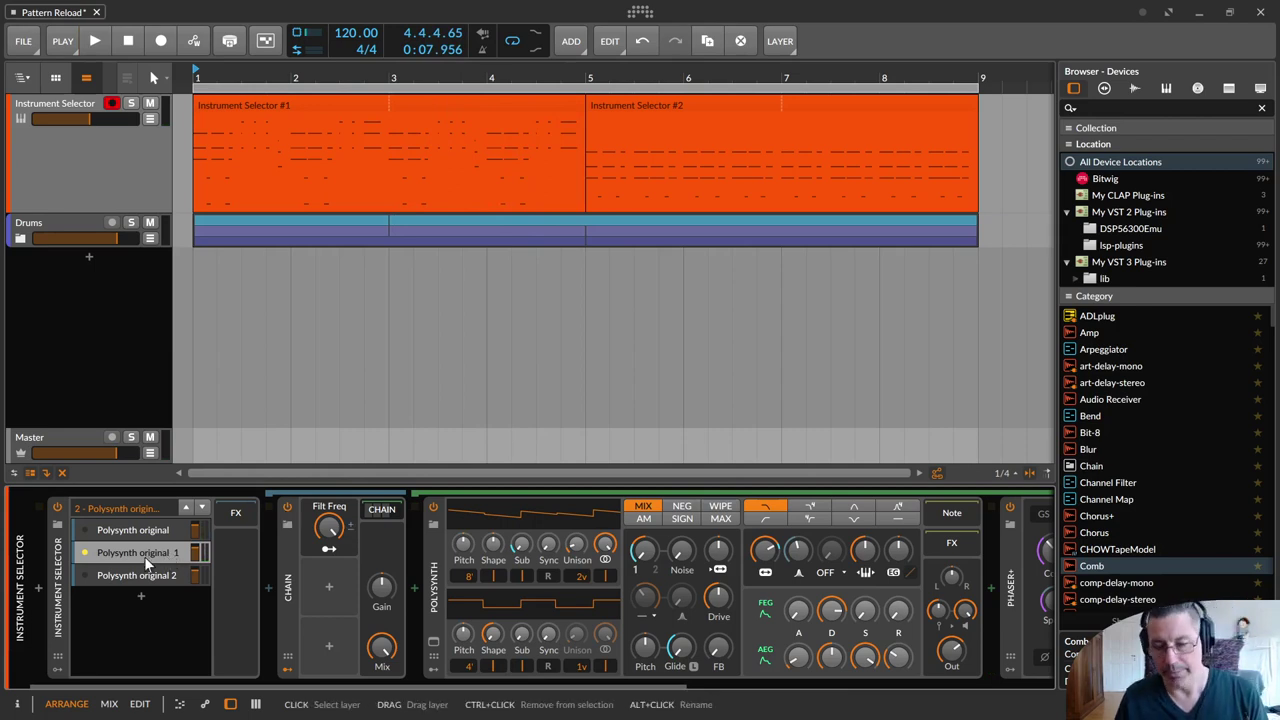
Step: Delete the Polysynth original 2 layer and duplicate the Polysynth original layer
{"action": "key", "text": "Delete"}
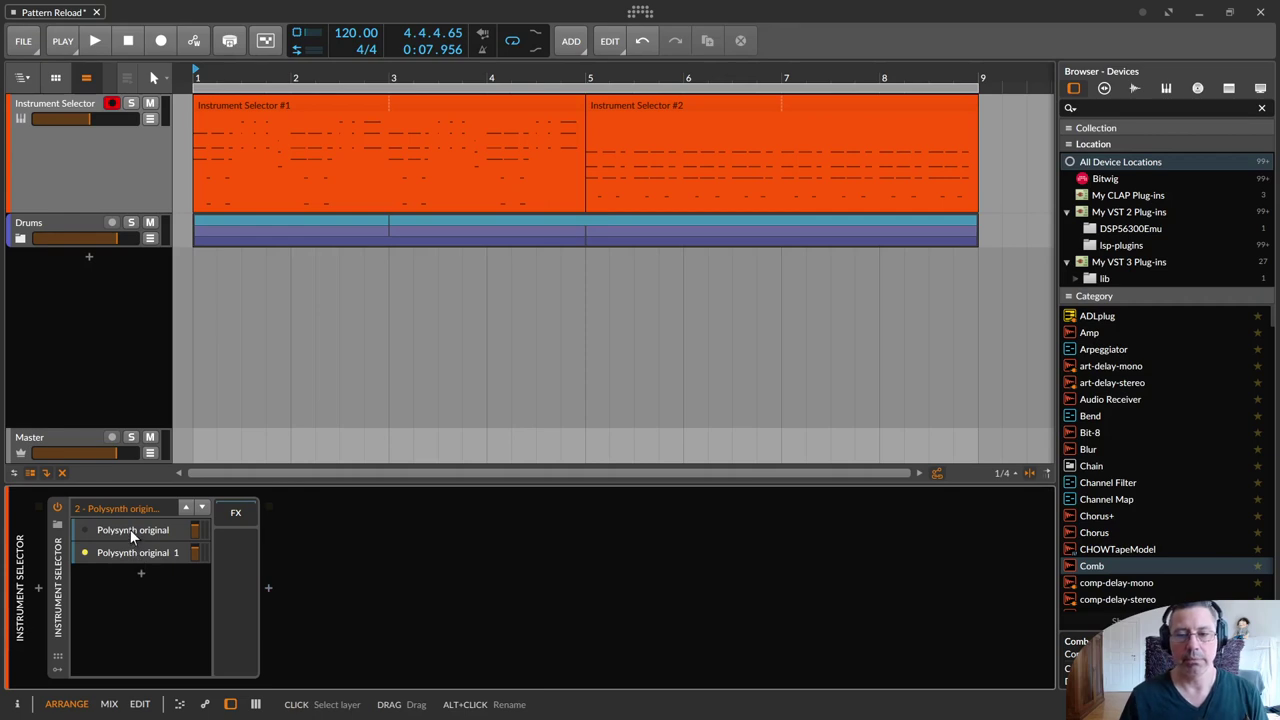
{"action": "left_click", "coordinate": [131, 531]}
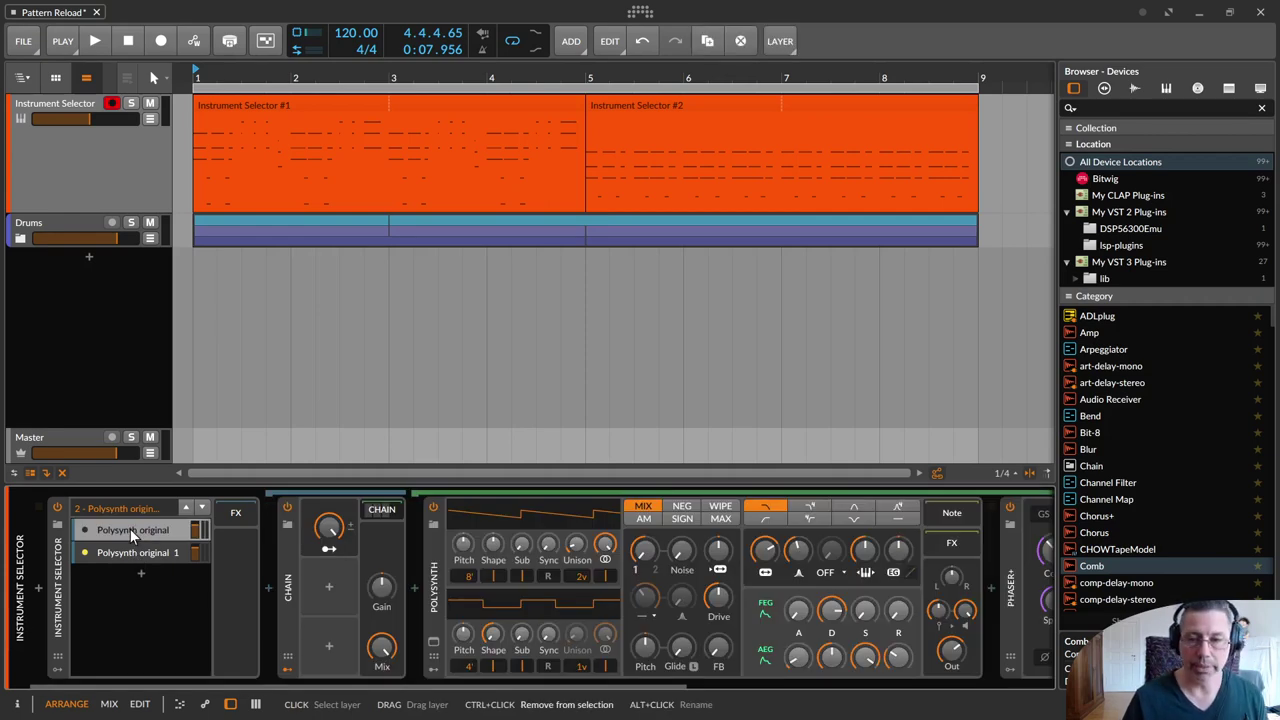
{"action": "key", "text": "ctrl+d"}
Step: Activate the new duplicate layer as Polysynth original 3 and show the devices nested in its Chain
{"action": "left_click", "coordinate": [84, 553]}
{"action": "double_click", "coordinate": [108, 552]}
{"action": "key", "text": "End"}
{"action": "type", "text": "3"}
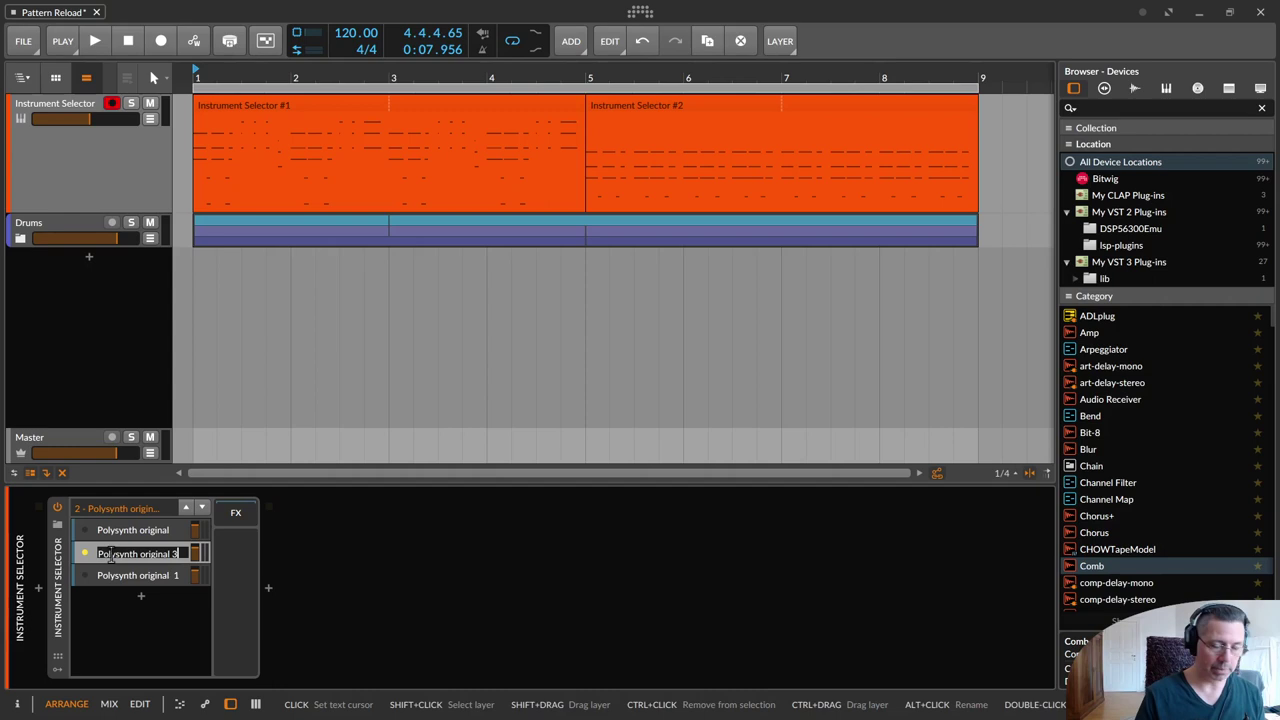
{"action": "key", "text": "Return"}
{"action": "left_click", "coordinate": [113, 555]}
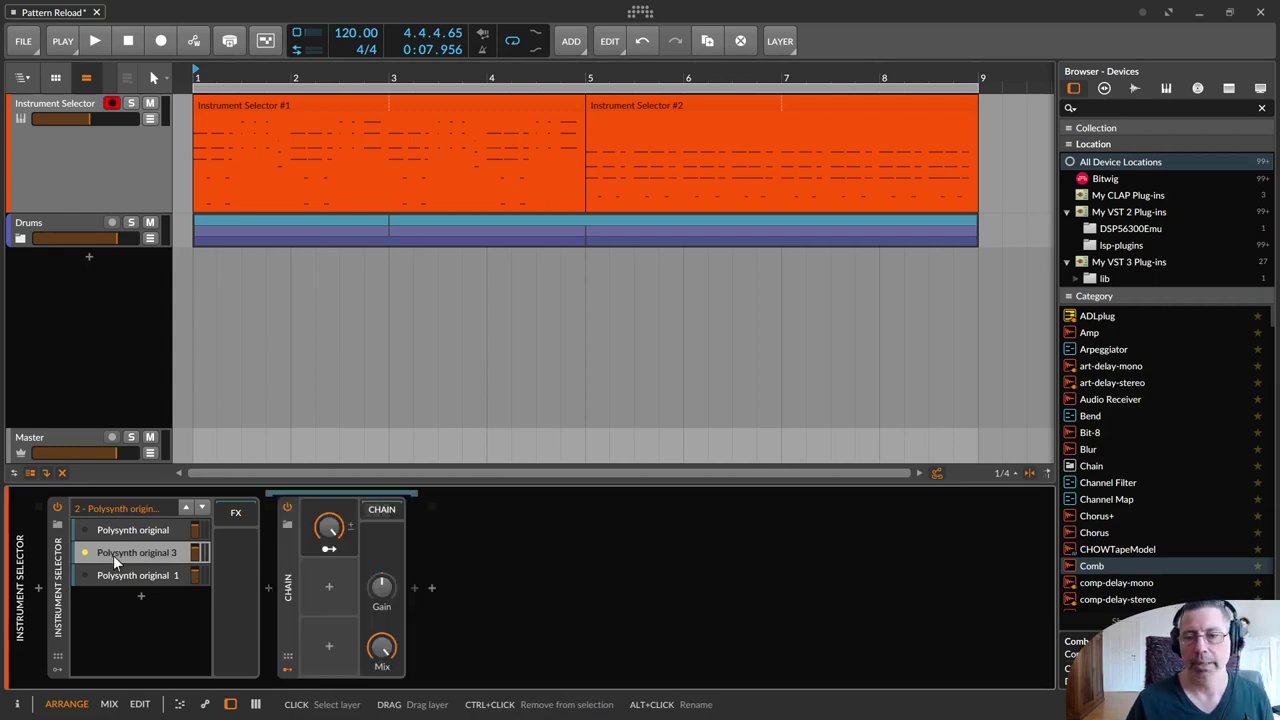
{"action": "left_click", "coordinate": [395, 512]}
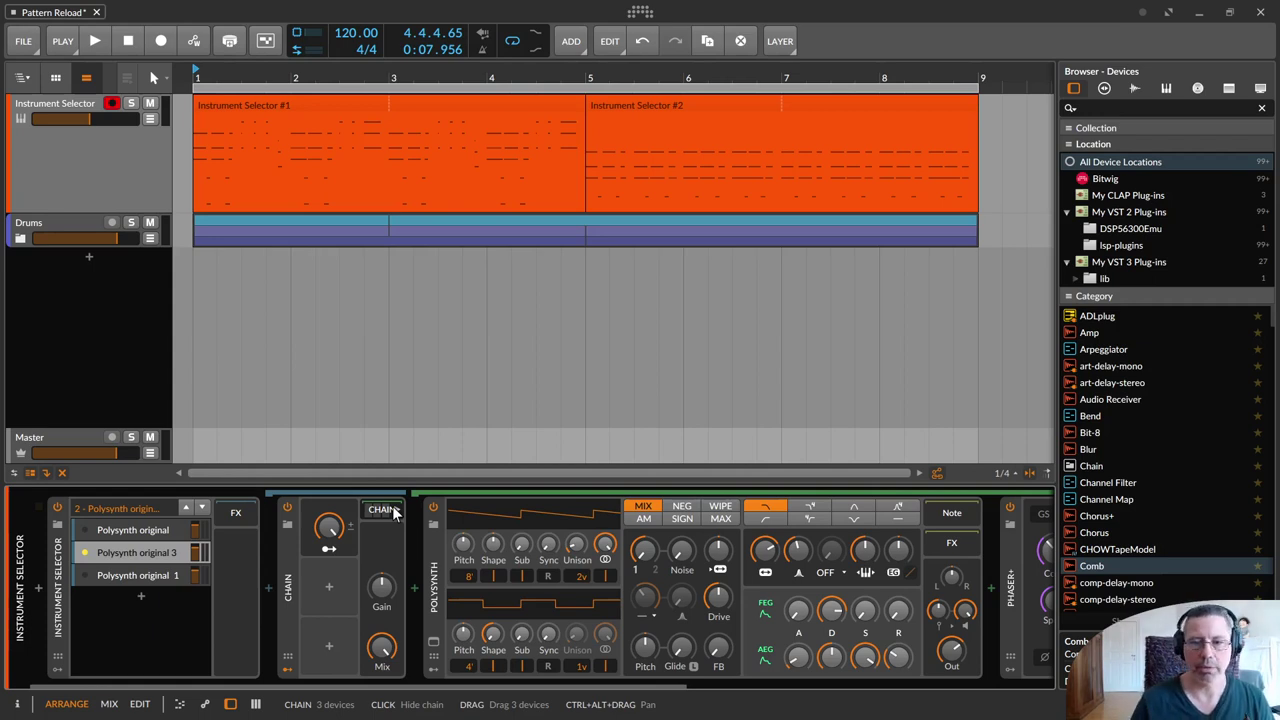
Step: Deactivate the Polysynth original and Polysynth original 1 layers, leaving Polysynth original 3 selected
{"action": "left_click", "coordinate": [163, 531]}
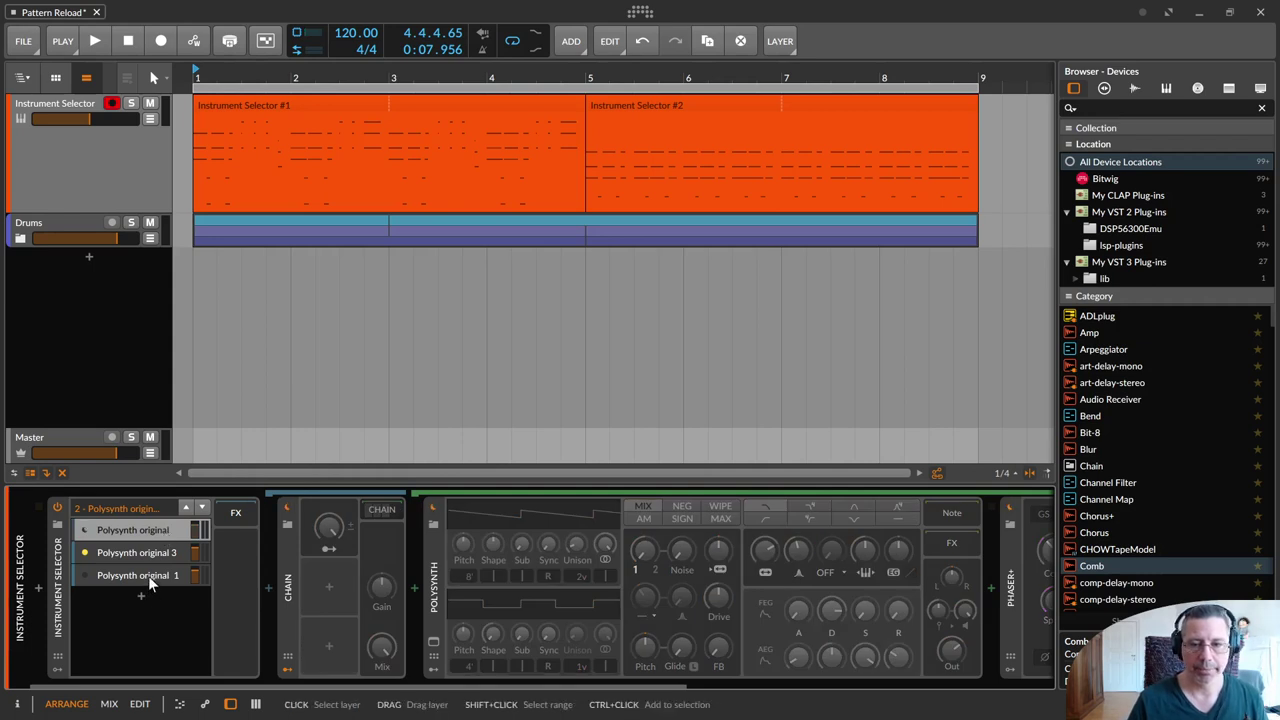
{"action": "left_click", "coordinate": [148, 576]}
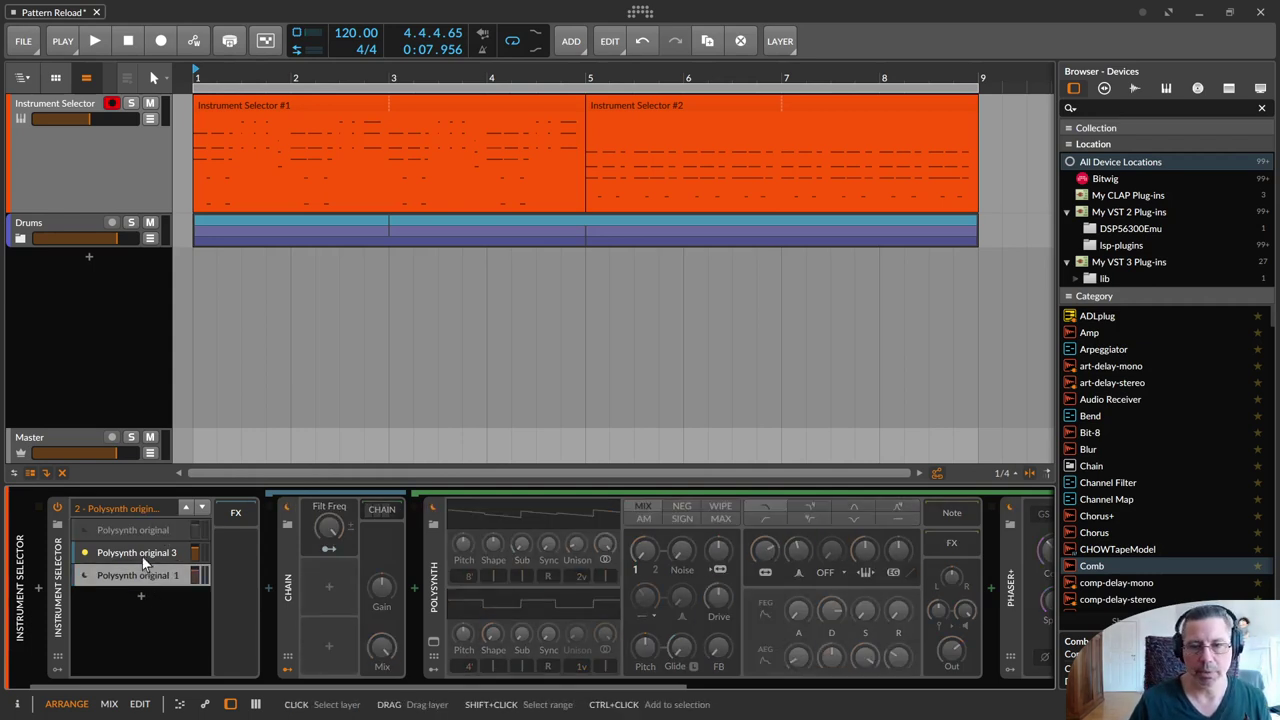
{"action": "left_click", "coordinate": [142, 556]}
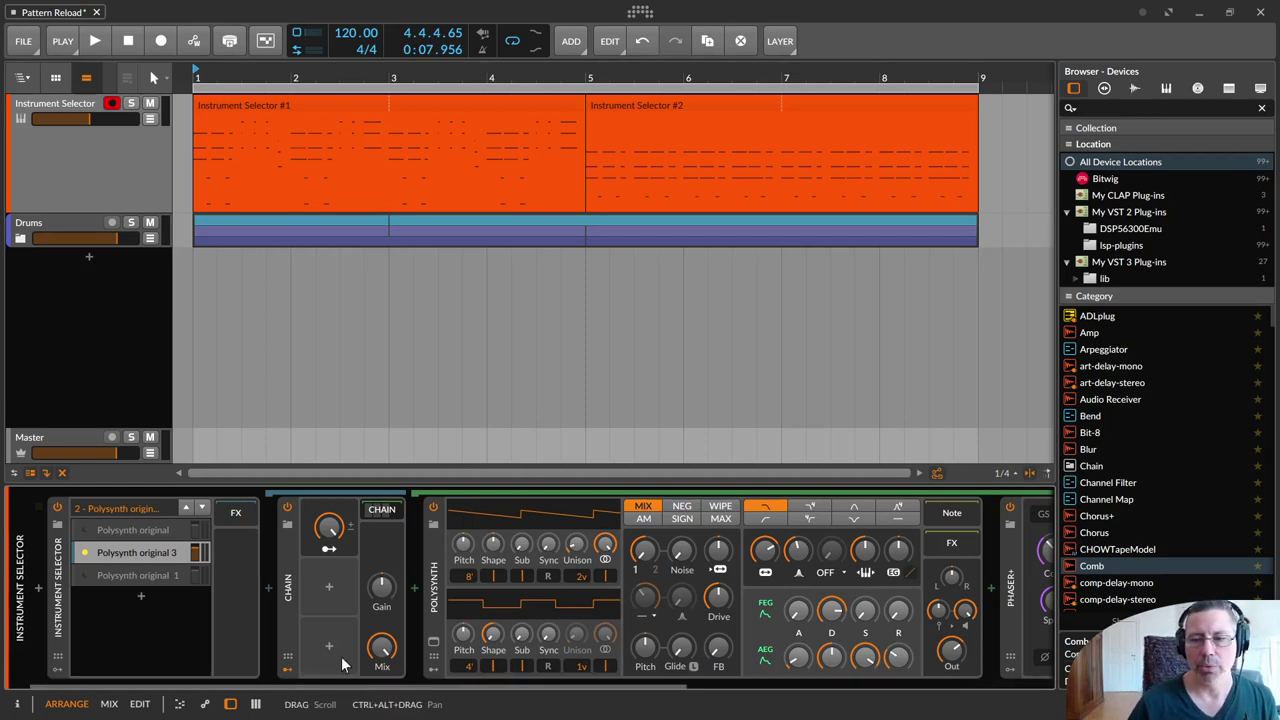
{"action": "mouse_move", "coordinate": [328, 528]}
{"action": "left_mouse_down"}
{"action": "mouse_move", "coordinate": [328, 620]}
{"action": "mouse_move", "coordinate": [328, 528]}
{"action": "left_mouse_up"}
{"action": "left_click_drag", "start_coordinate": [334, 682], "coordinate": [527, 685]}
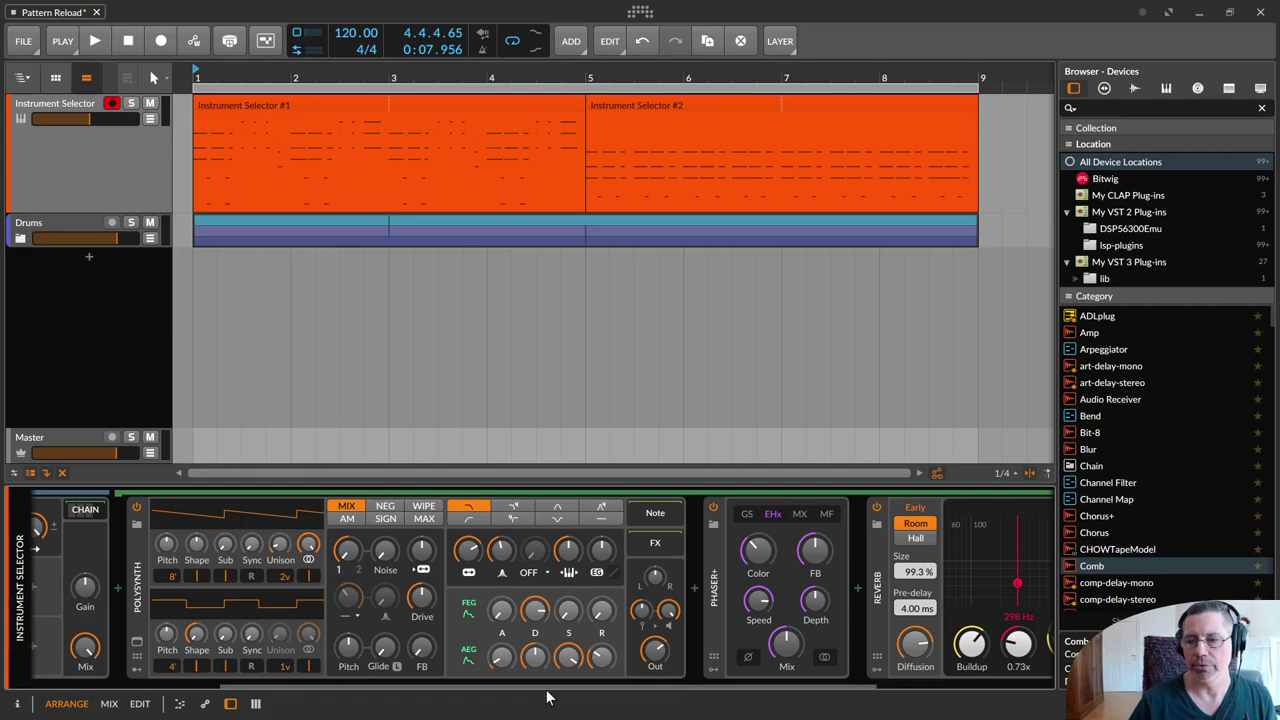
{"action": "left_click_drag", "start_coordinate": [548, 692], "coordinate": [313, 690]}
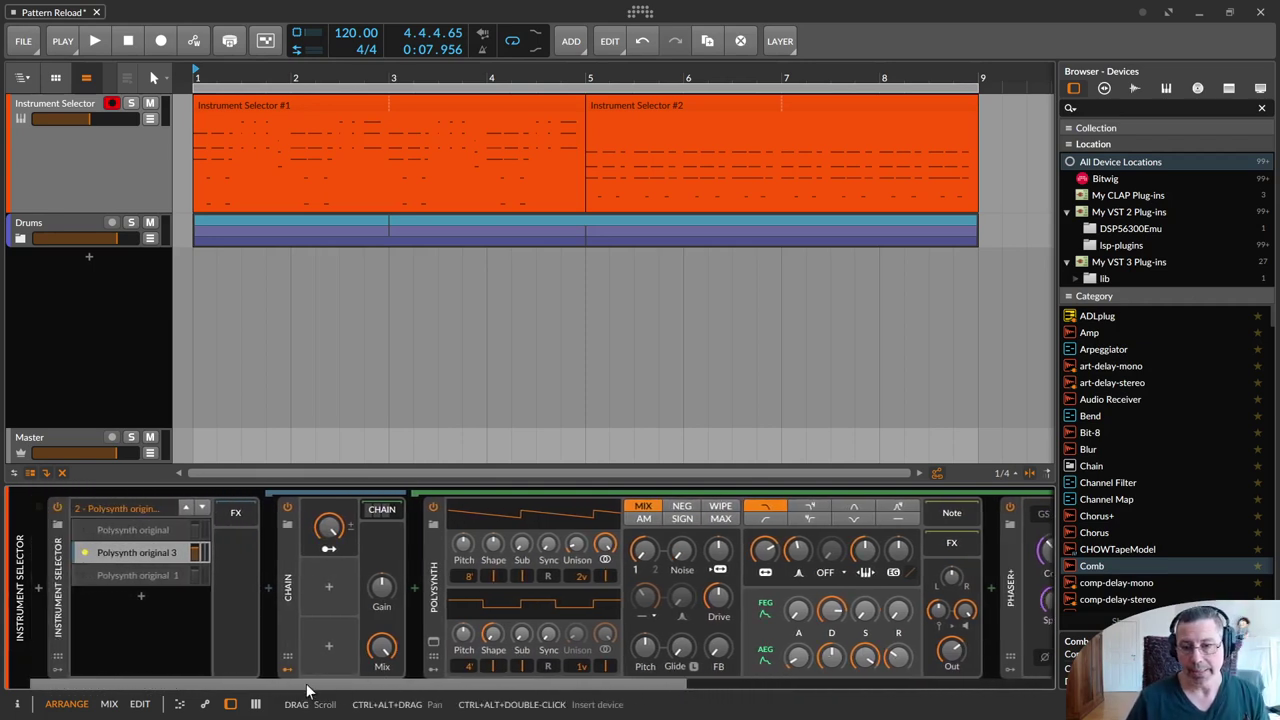